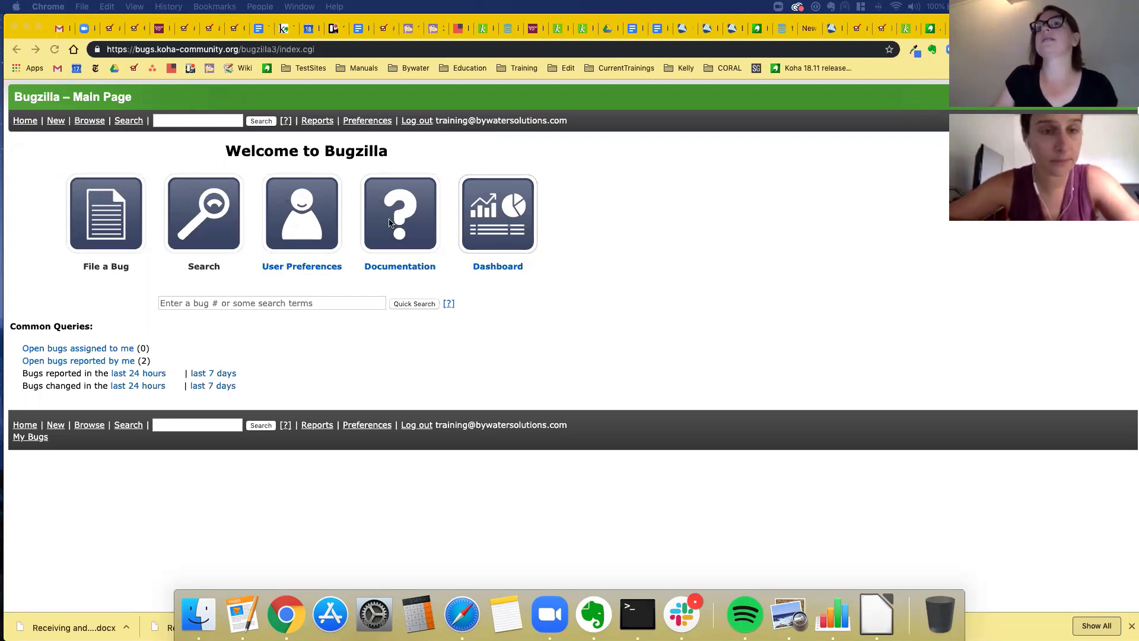
# - Quick-search Bugzilla for 'html hold notes', then select the search terms
pyautogui.click(178, 120)
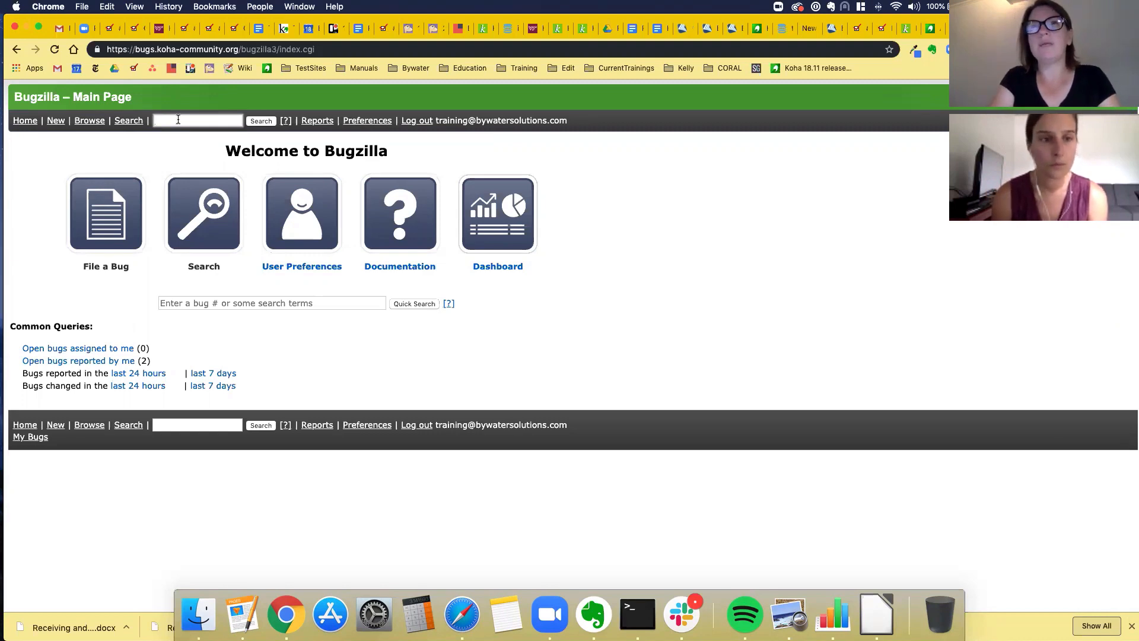
pyautogui.click(178, 120)
pyautogui.write('htm')
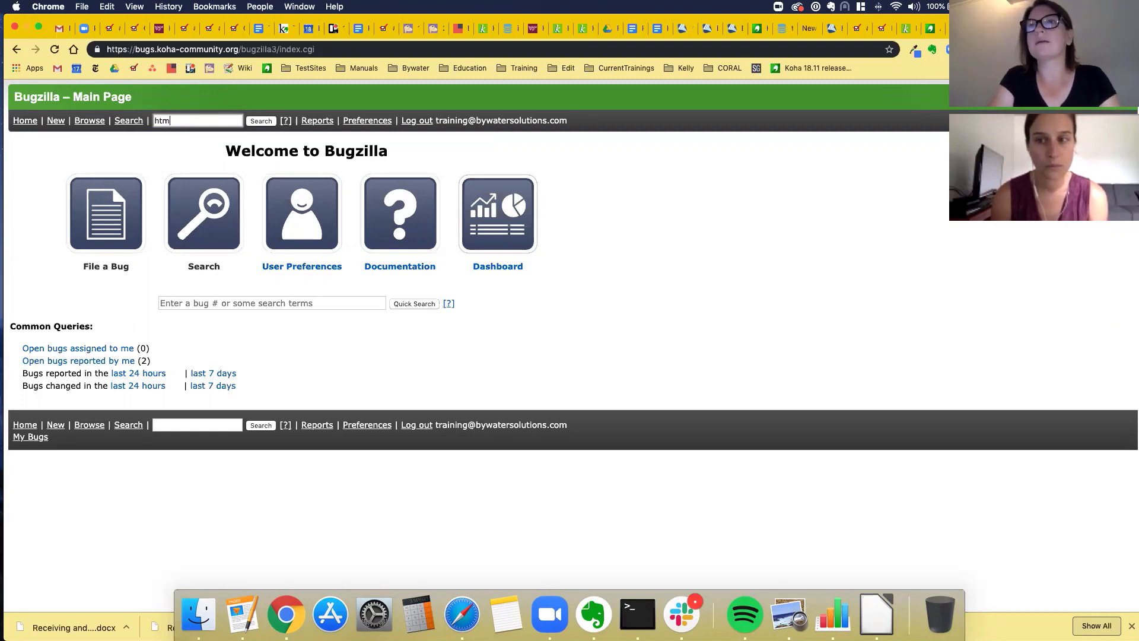
pyautogui.write('l')
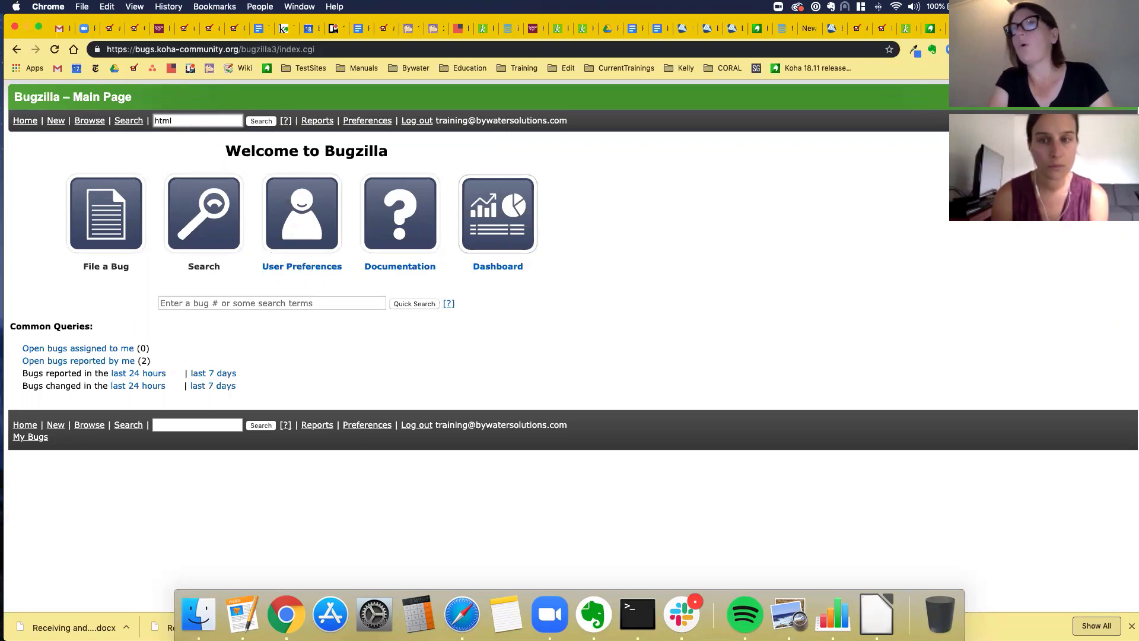
pyautogui.write(' hold notes')
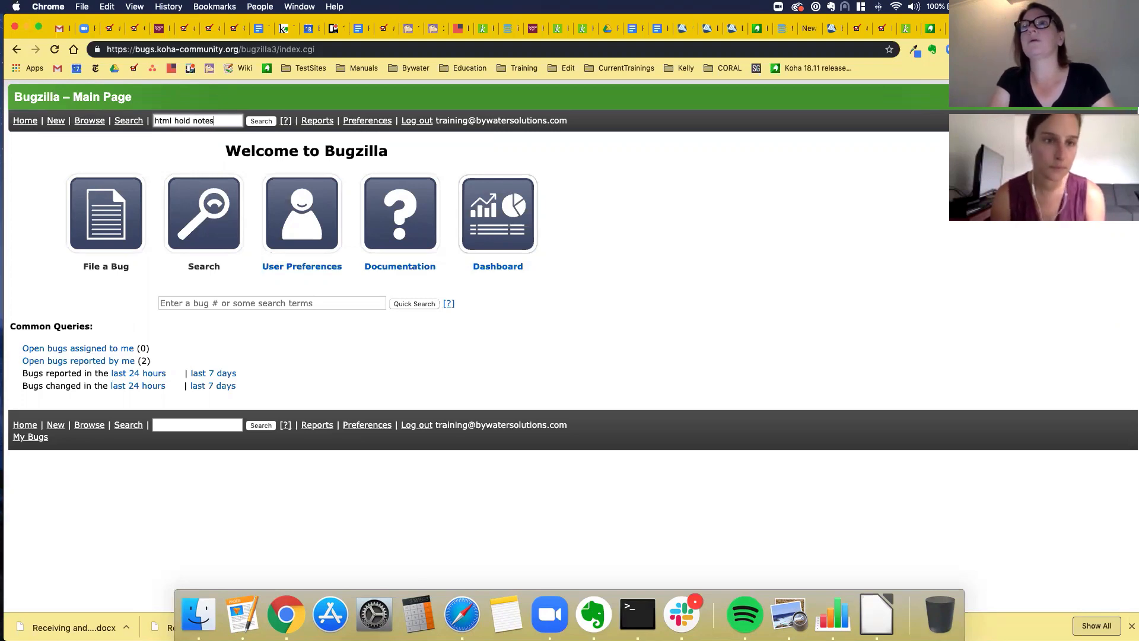
pyautogui.press('Return')
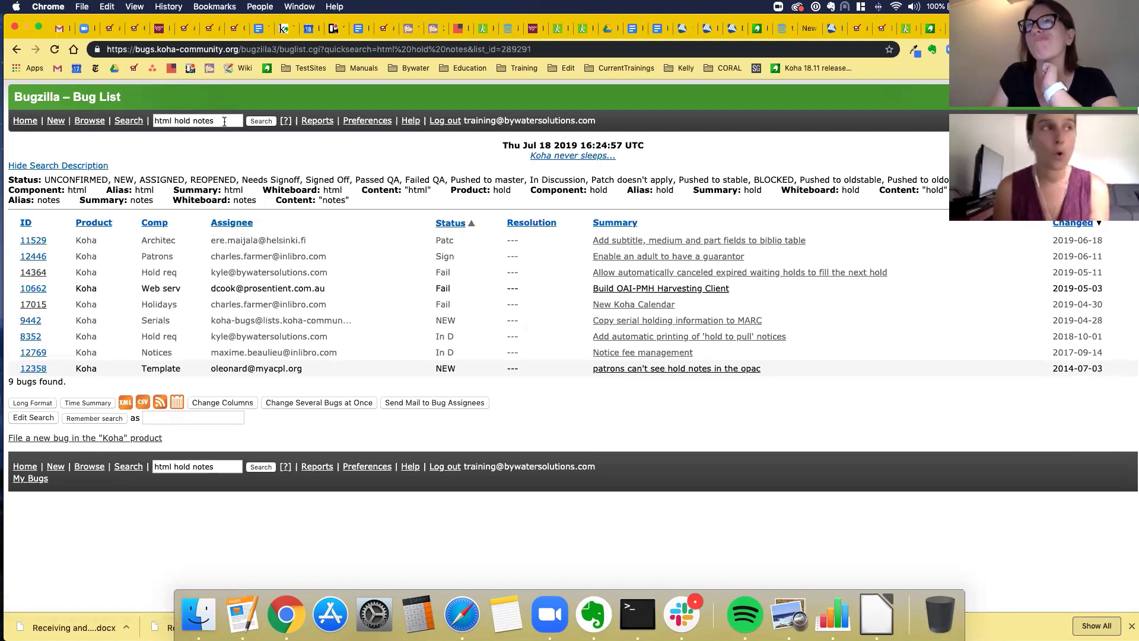
pyautogui.moveTo(224, 121); pyautogui.dragTo(147, 122)
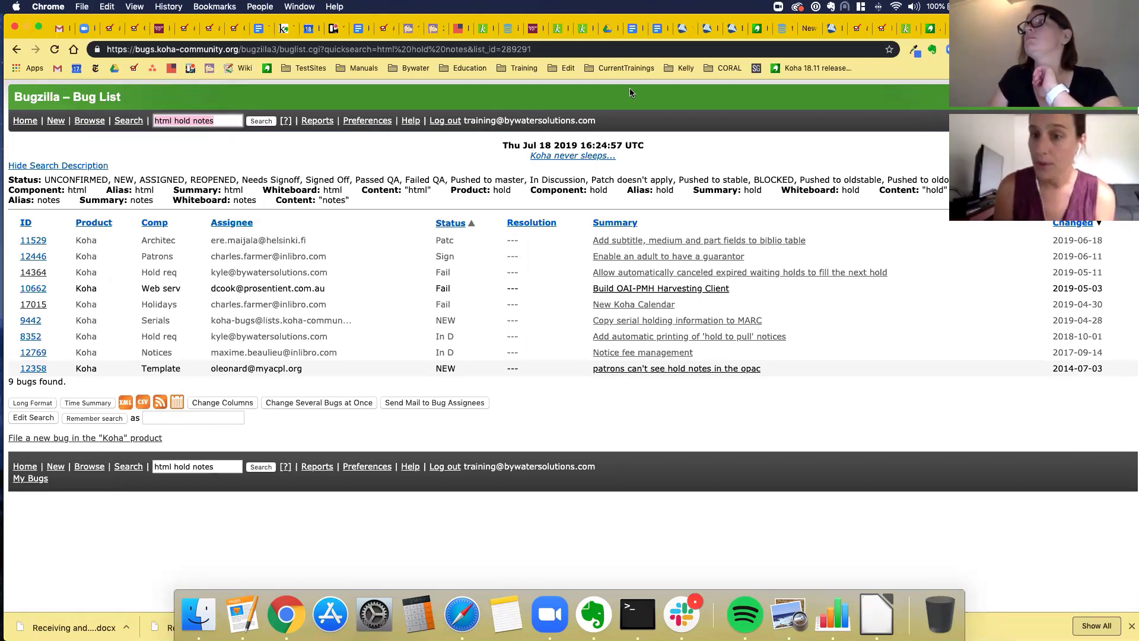
pyautogui.click(903, 29)
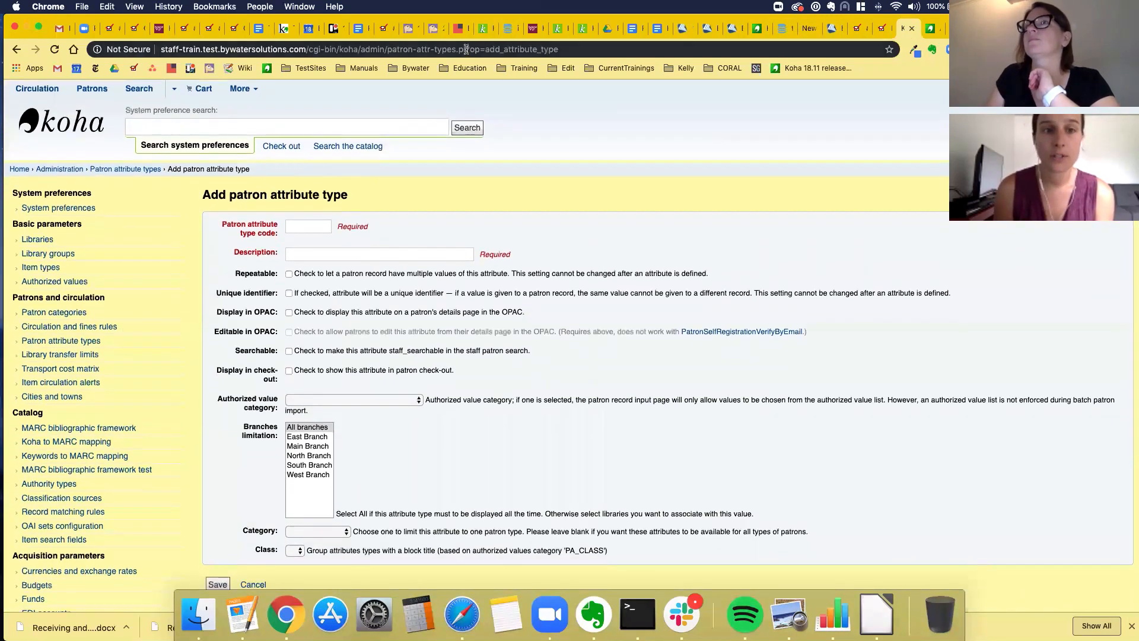
pyautogui.moveTo(469, 49); pyautogui.dragTo(576, 52)
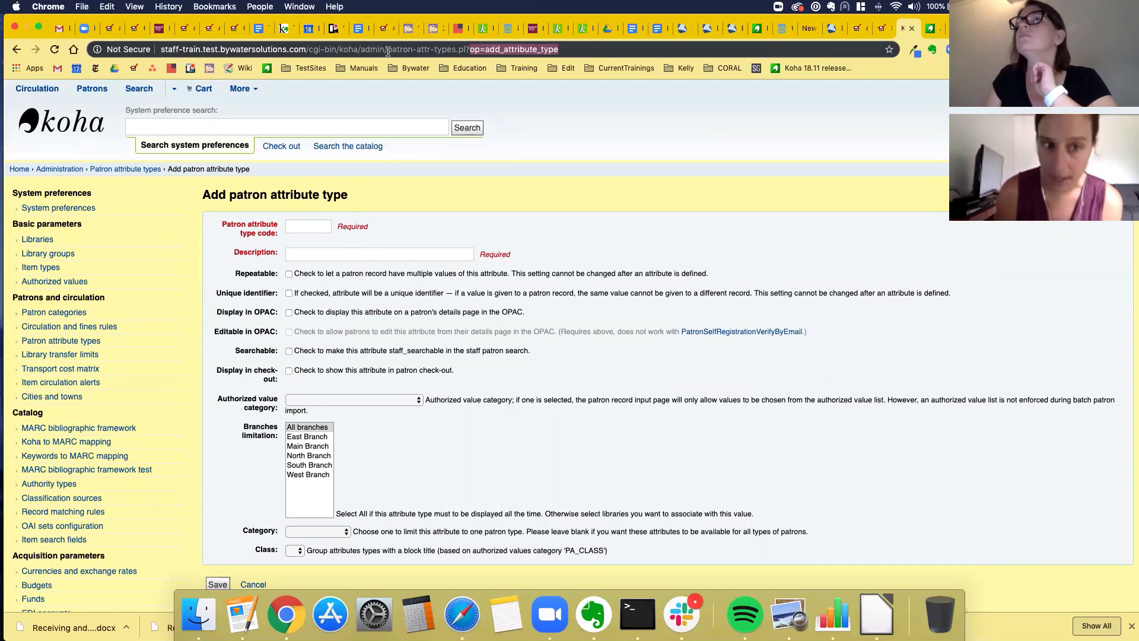
pyautogui.moveTo(387, 50); pyautogui.dragTo(467, 49)
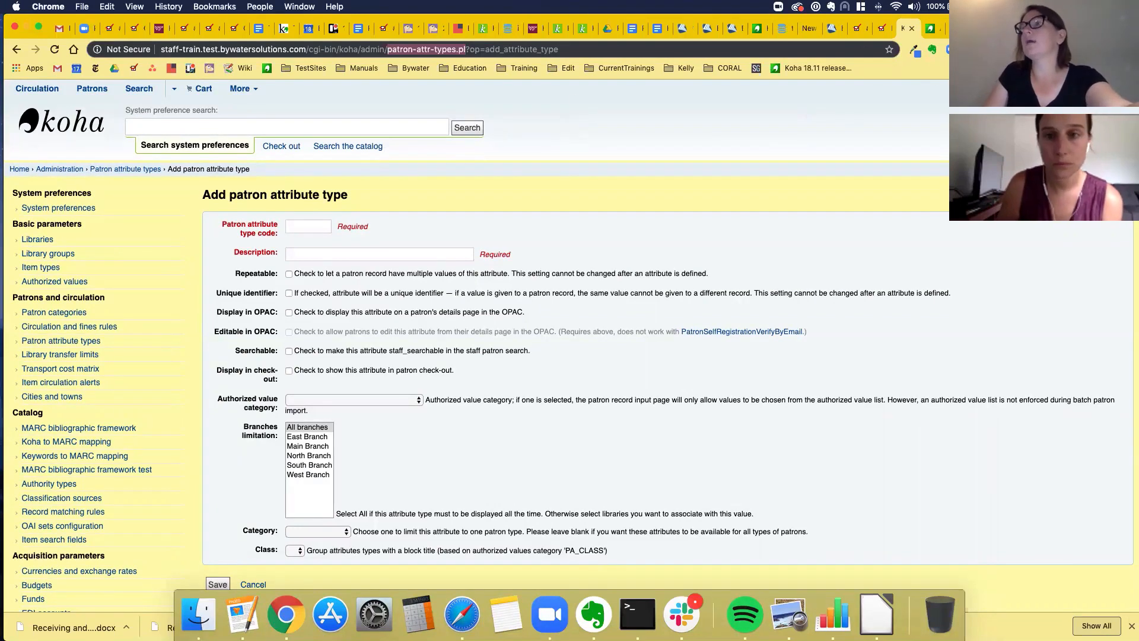
pyautogui.click(979, 28)
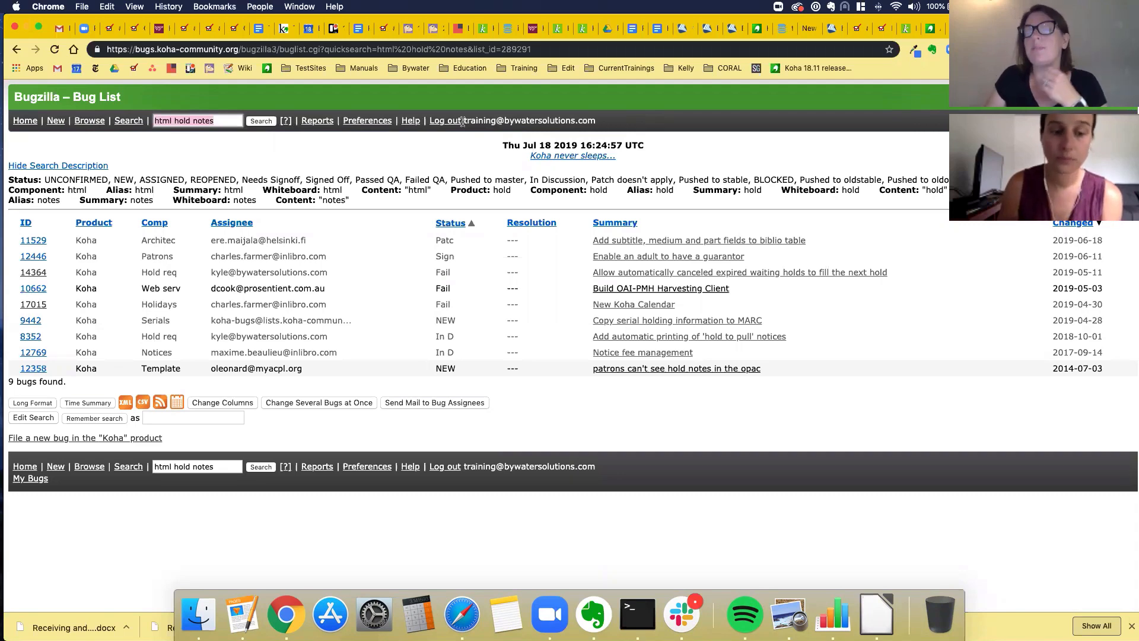
# - Start a new bug report and choose Koha as the product
pyautogui.click(57, 123)
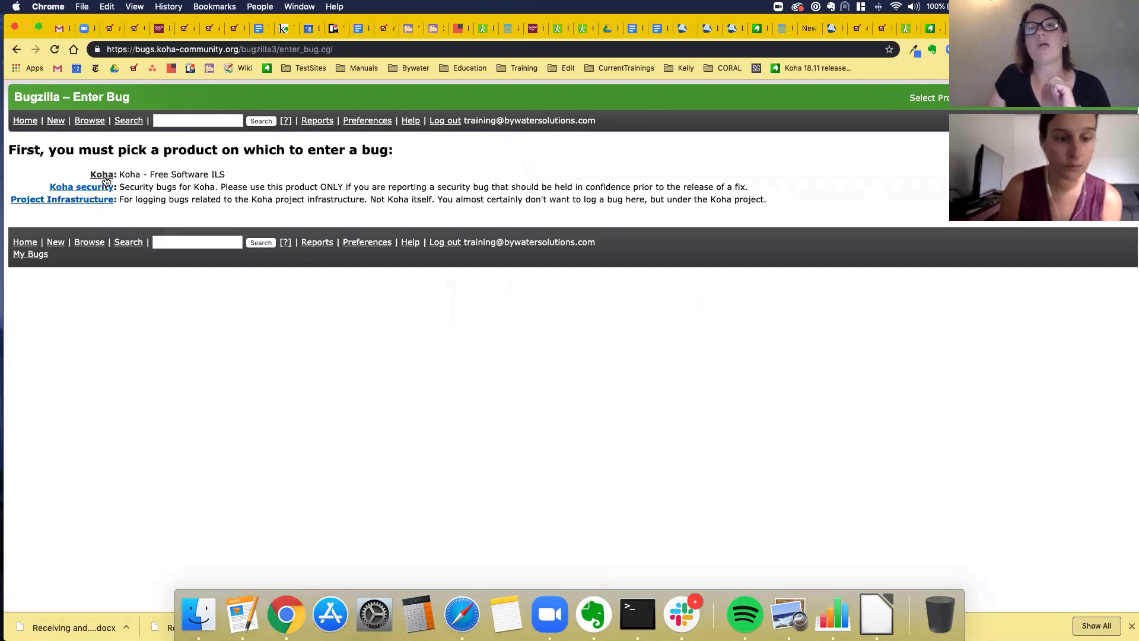
pyautogui.click(102, 175)
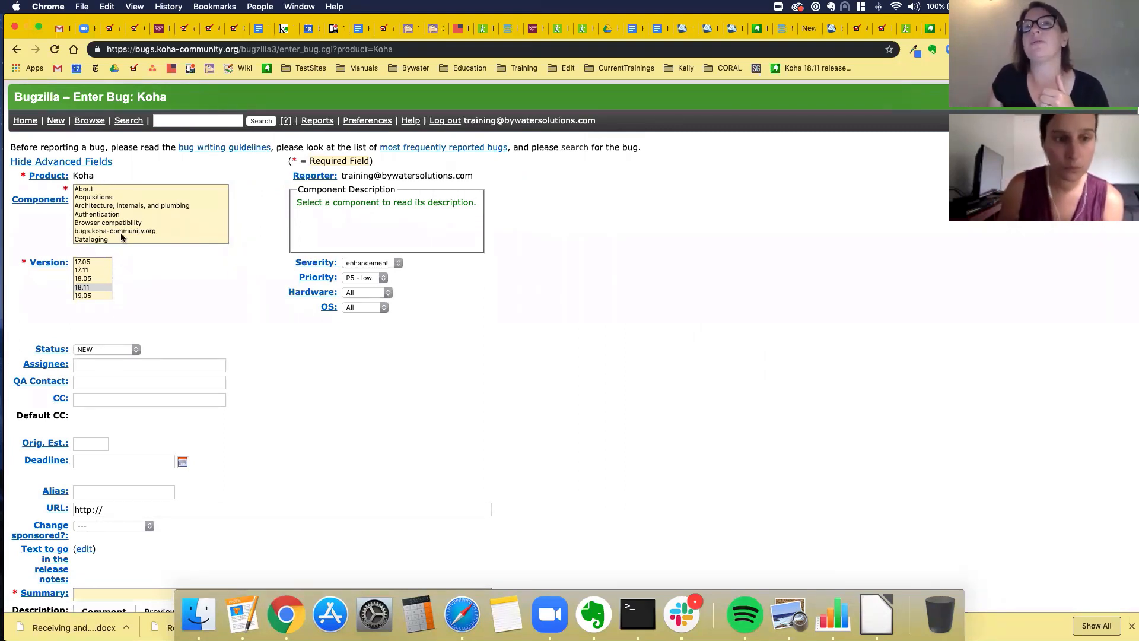
pyautogui.scroll(-3, 120, 232)
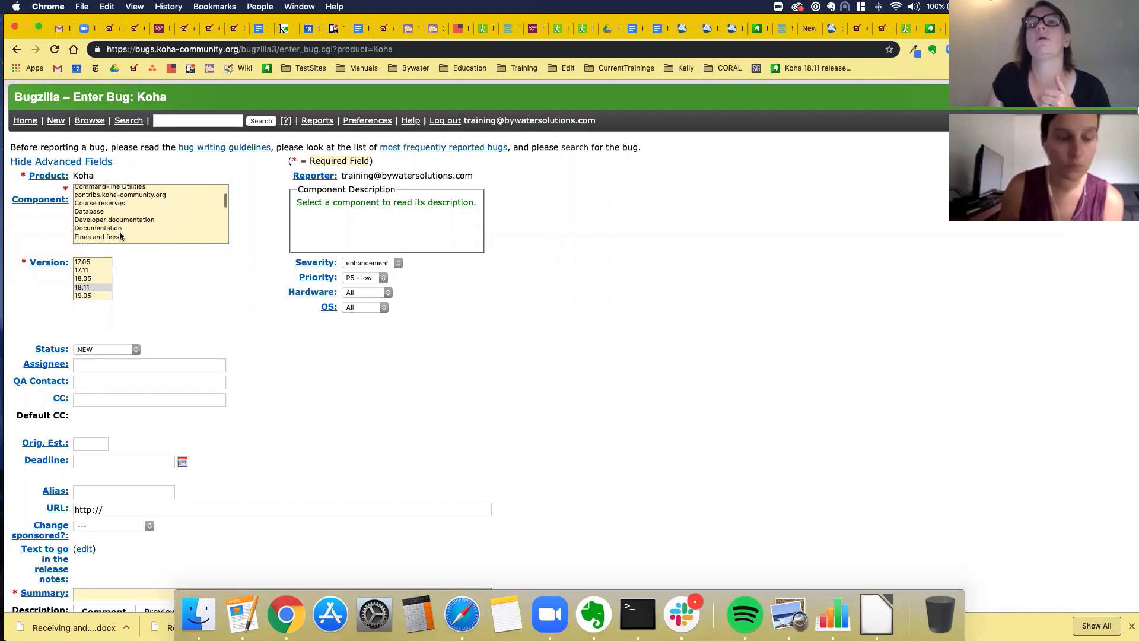
pyautogui.scroll(-2, 120, 236)
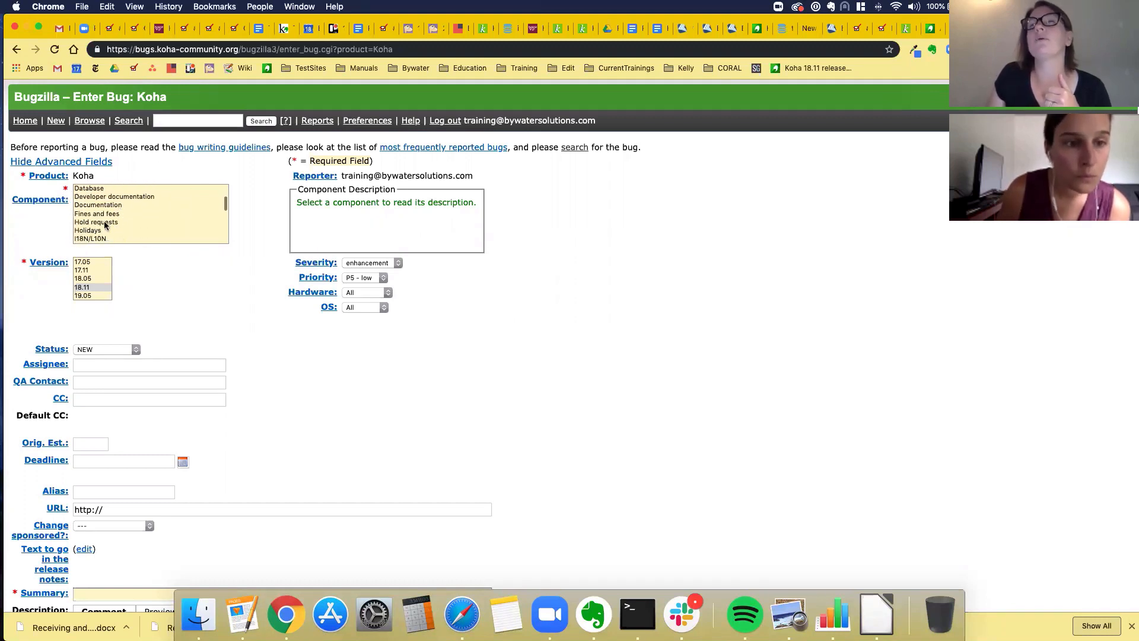
# - Set the component to Hold requests and leave severity at enhancement
pyautogui.click(86, 223)
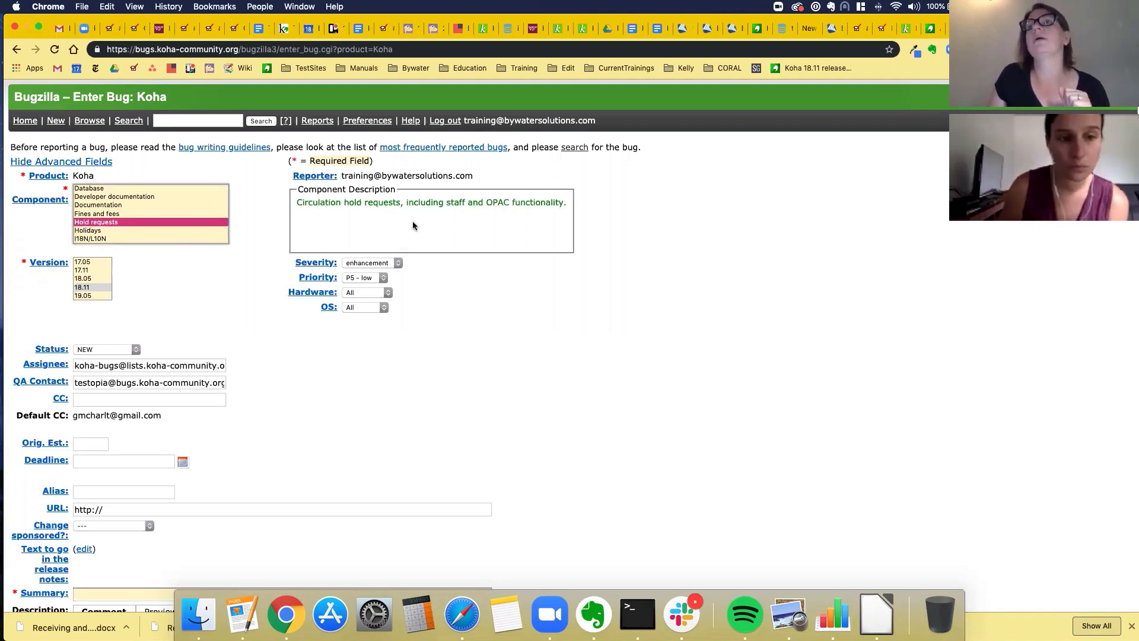
pyautogui.scroll(-2, 202, 274)
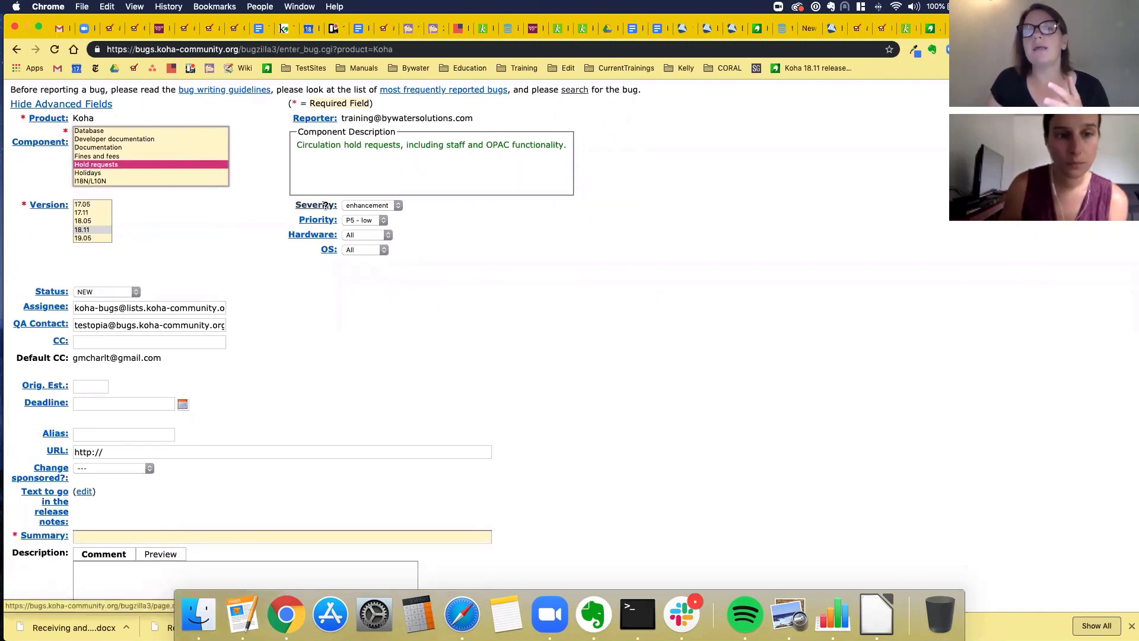
pyautogui.moveTo(325, 206)
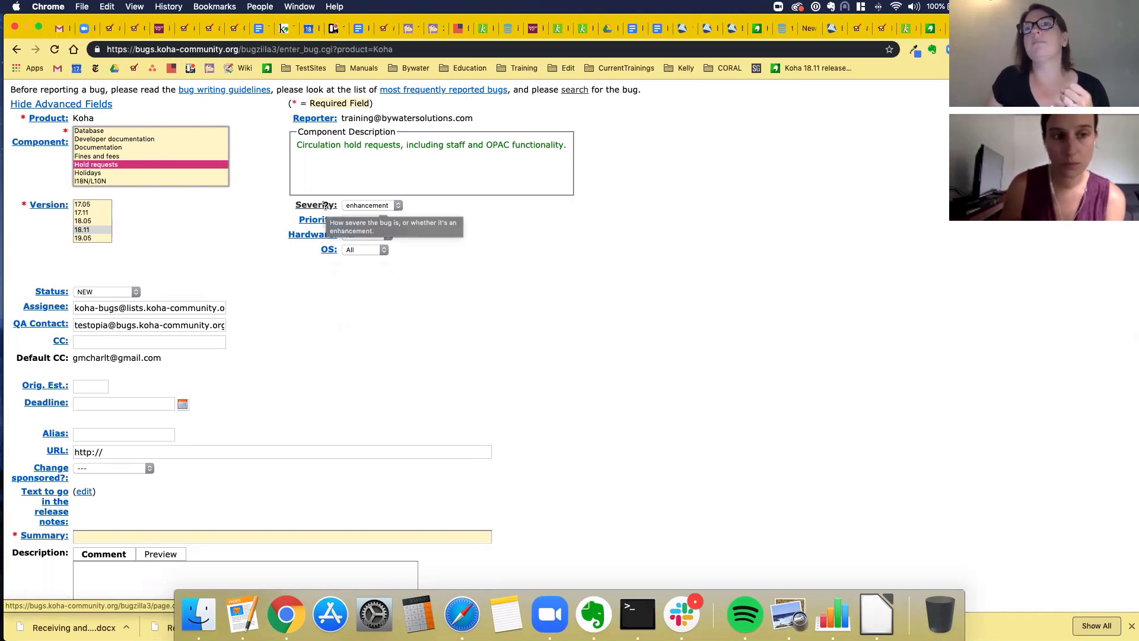
pyautogui.click(387, 206)
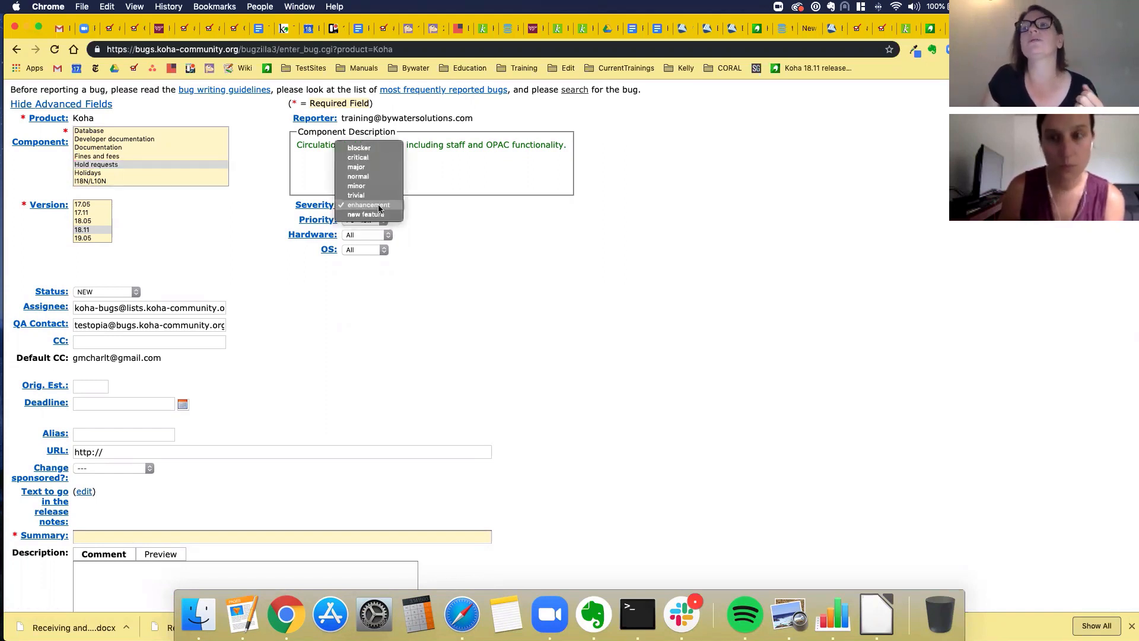
pyautogui.press('Escape')
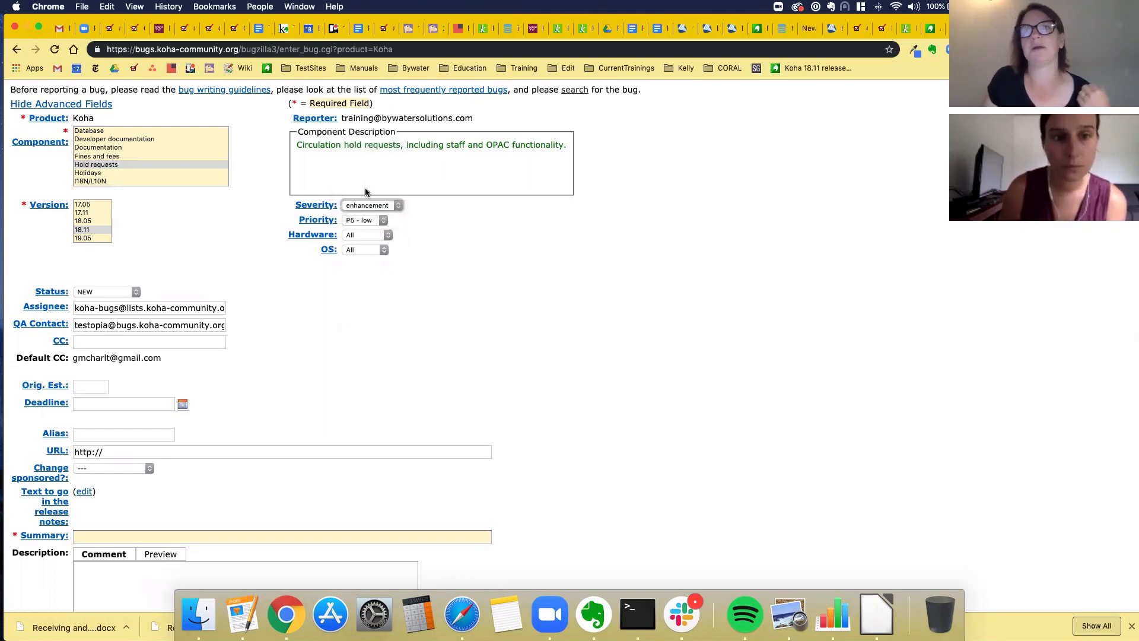
pyautogui.scroll(-5, 309, 359)
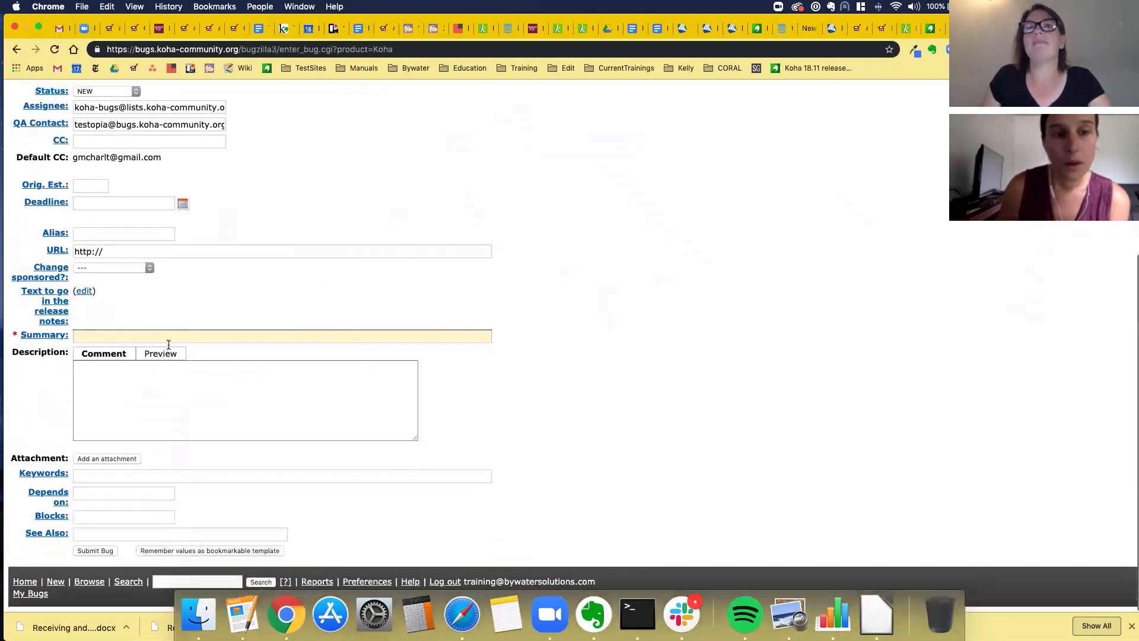
pyautogui.click(101, 338)
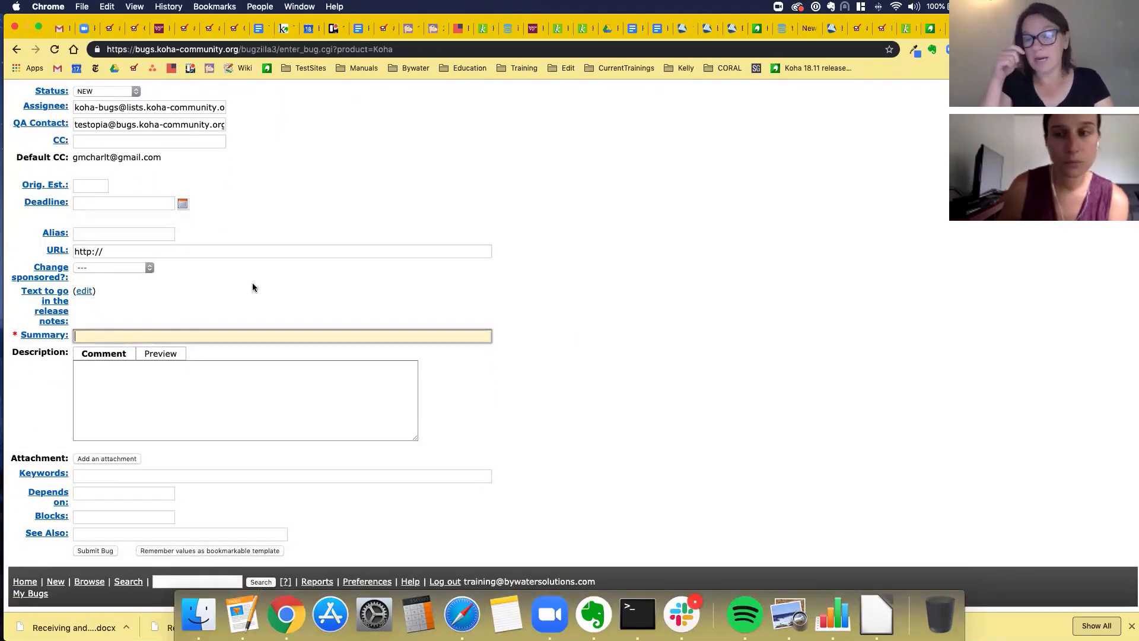
# - Enter the summary 'Hold Notes should allow for HTML tags'
pyautogui.write('Hol')
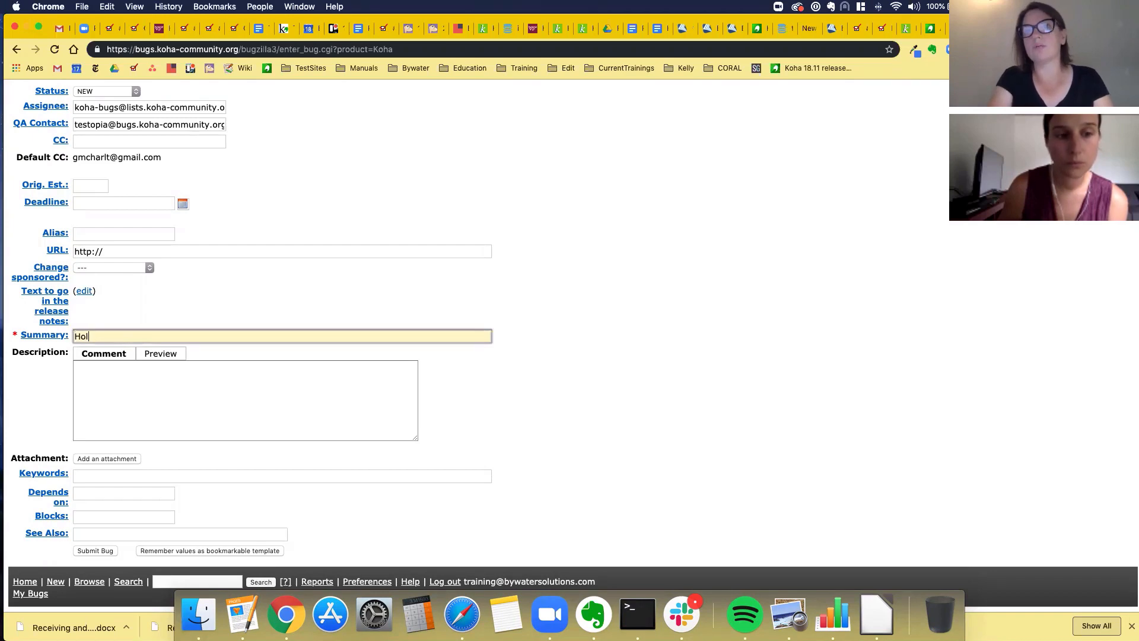
pyautogui.write('d Notes should')
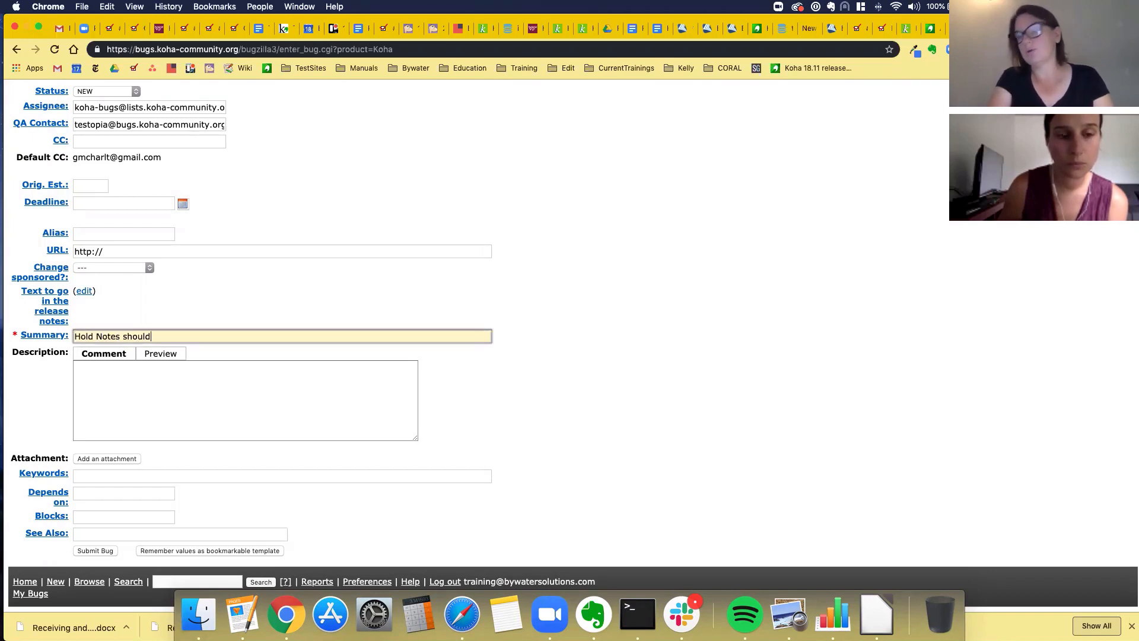
pyautogui.write(' allow')
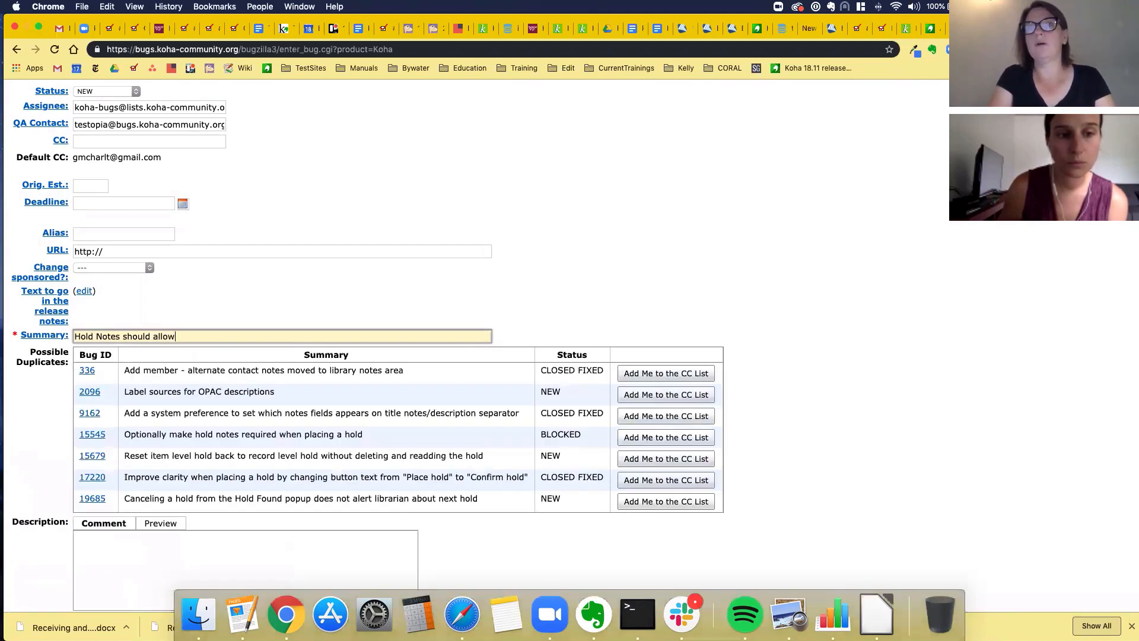
pyautogui.write(' for HTML')
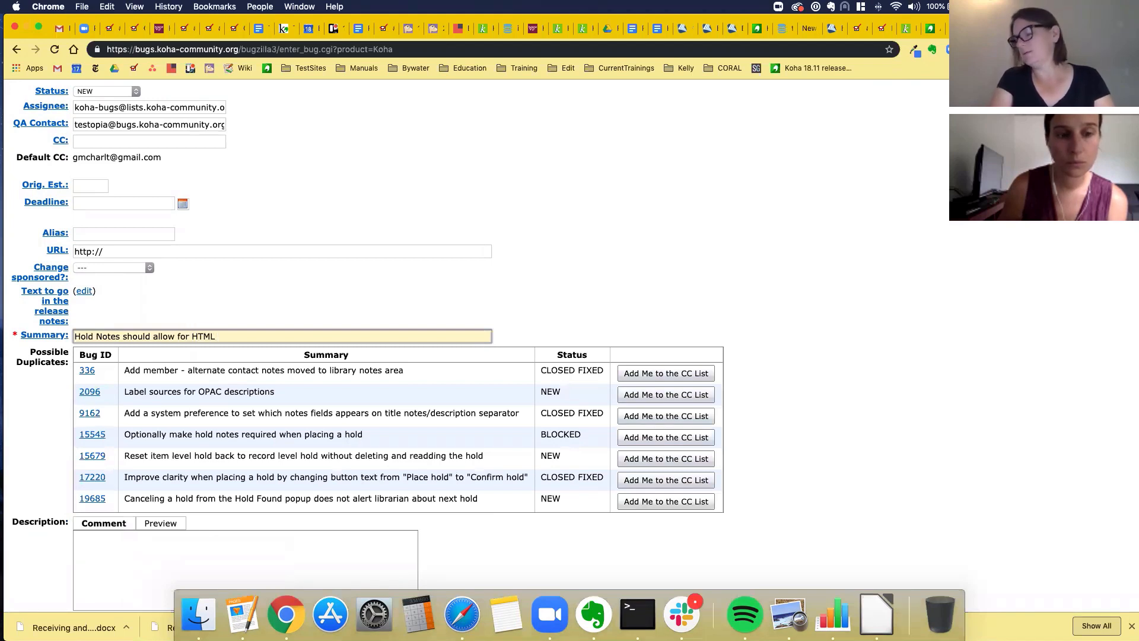
pyautogui.write(' tags')
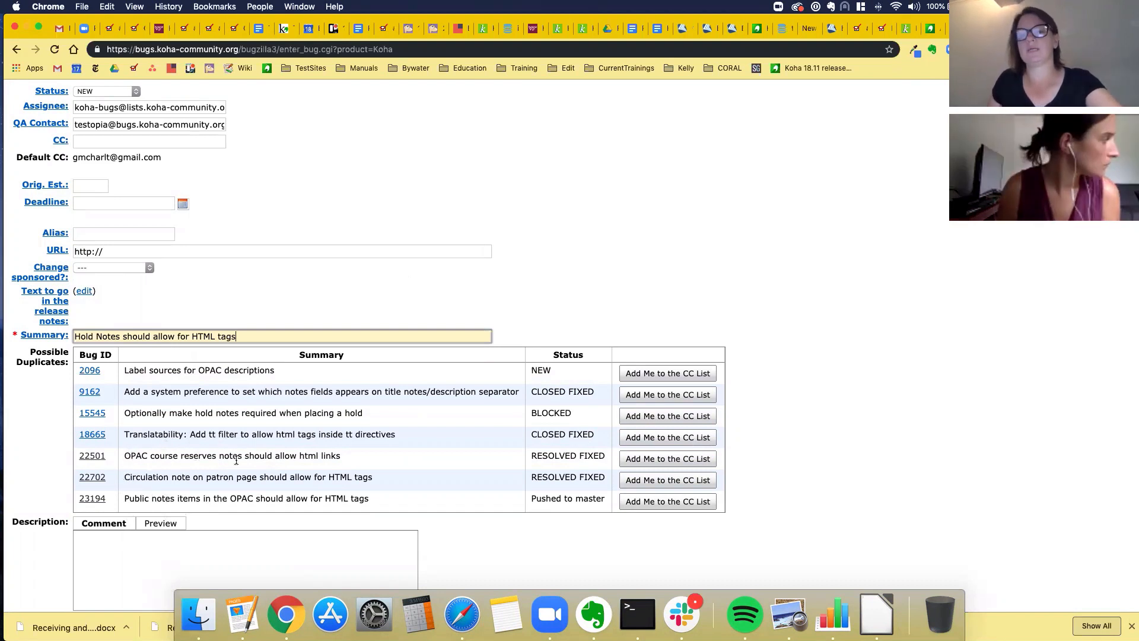
pyautogui.scroll(-3, 258, 473)
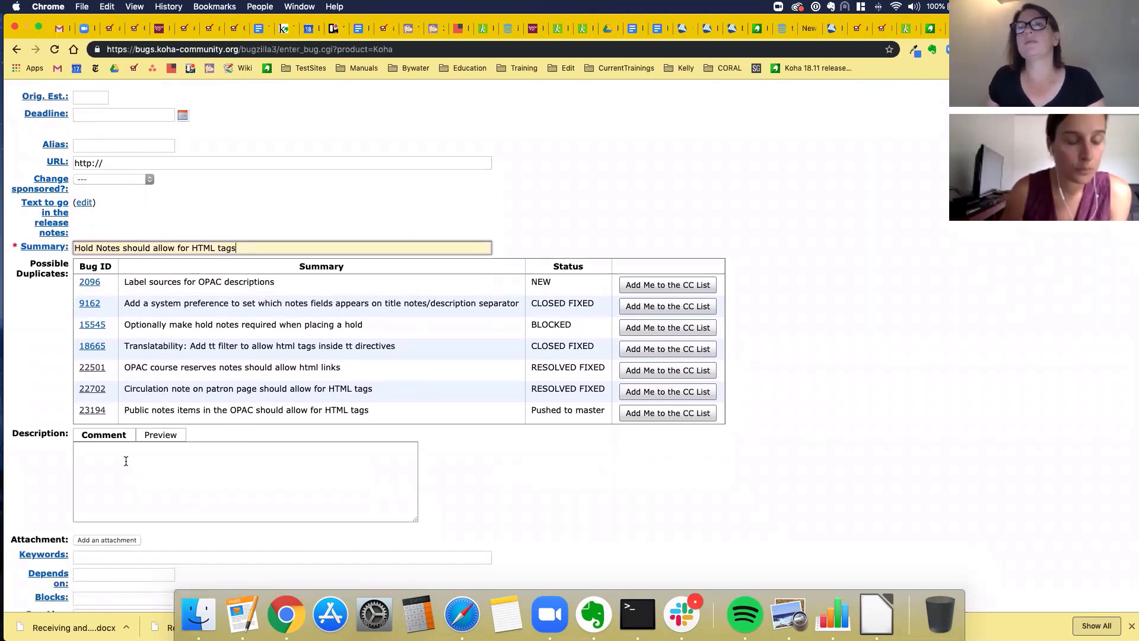
# - Write the description 'In Koha version in 18.11, HTML tags should be allowed in Hold Notes'
pyautogui.click(124, 461)
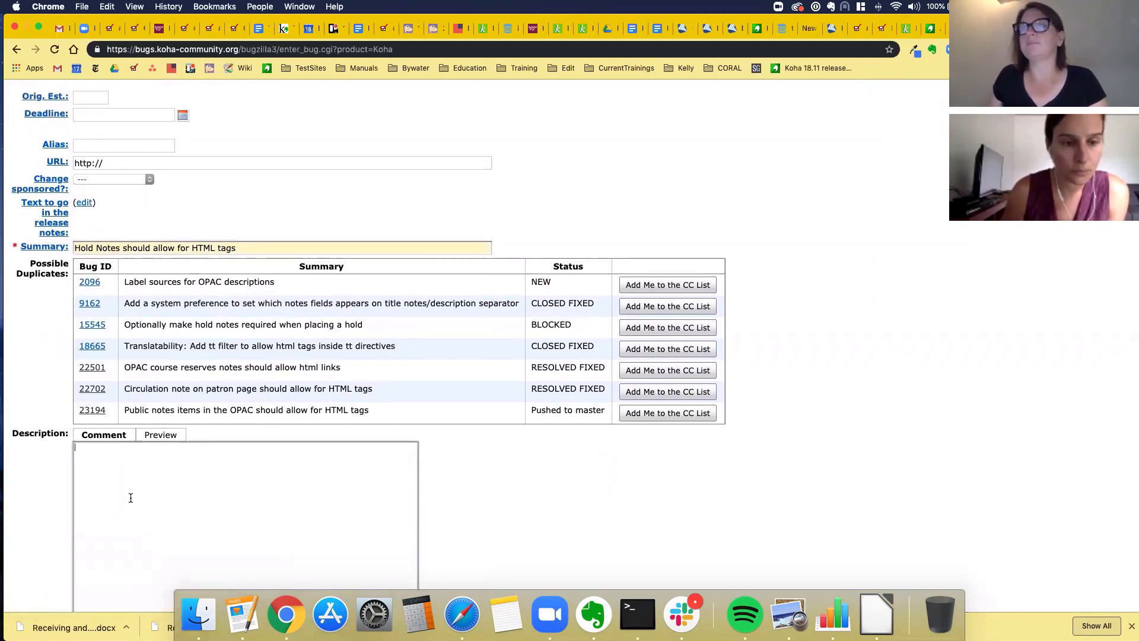
pyautogui.scroll(-1, 129, 485)
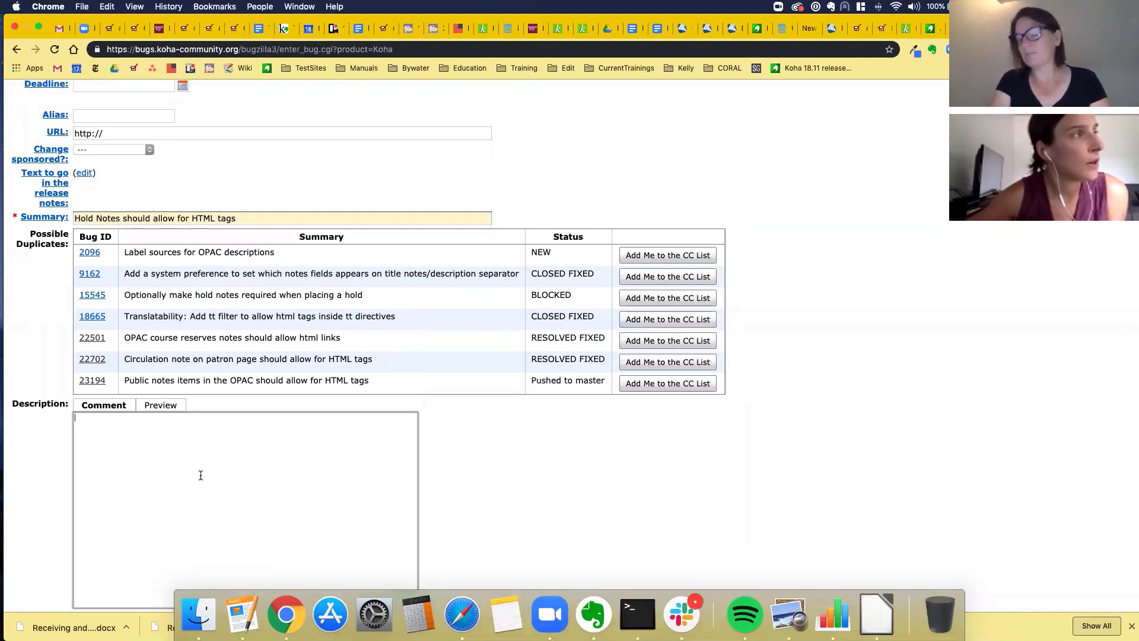
pyautogui.write('x')
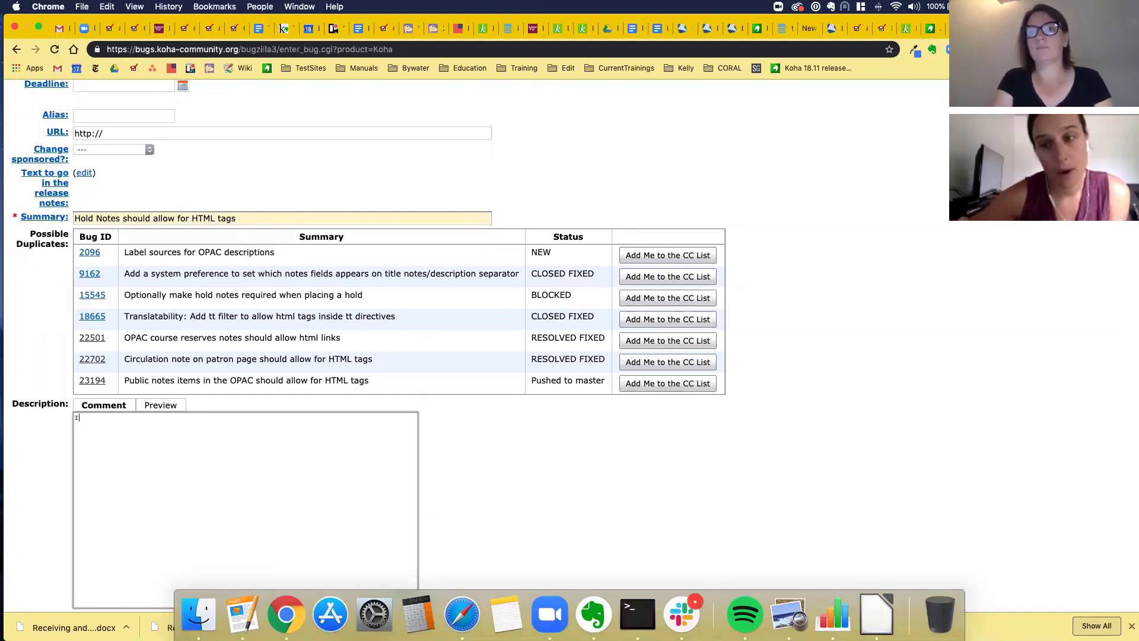
pyautogui.write('n Koha versi')
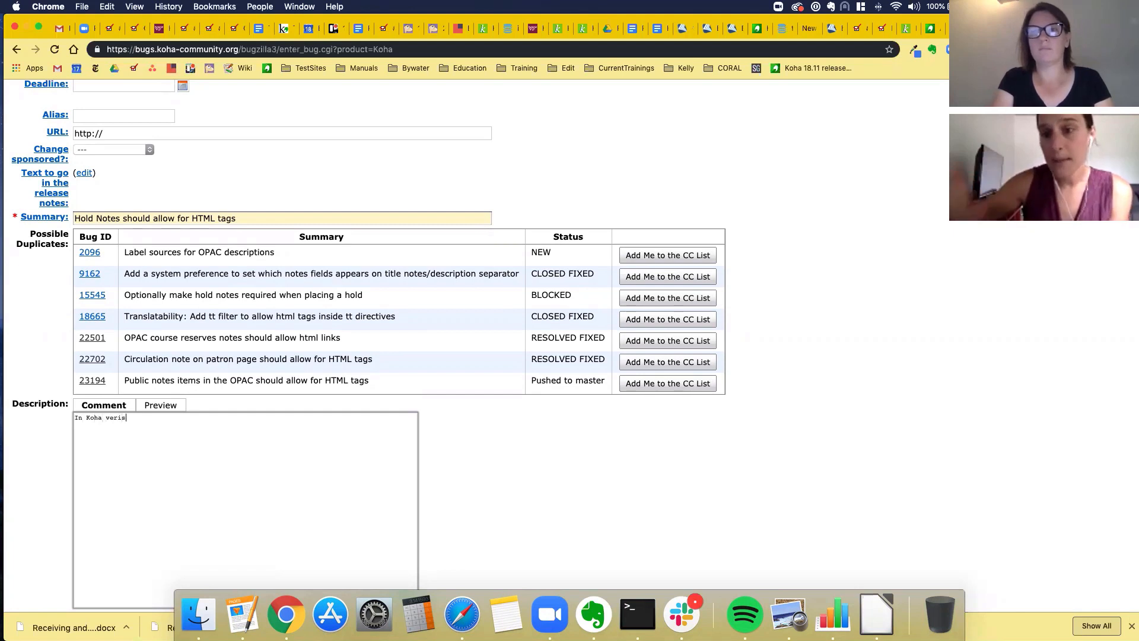
pyautogui.write('on in 18.')
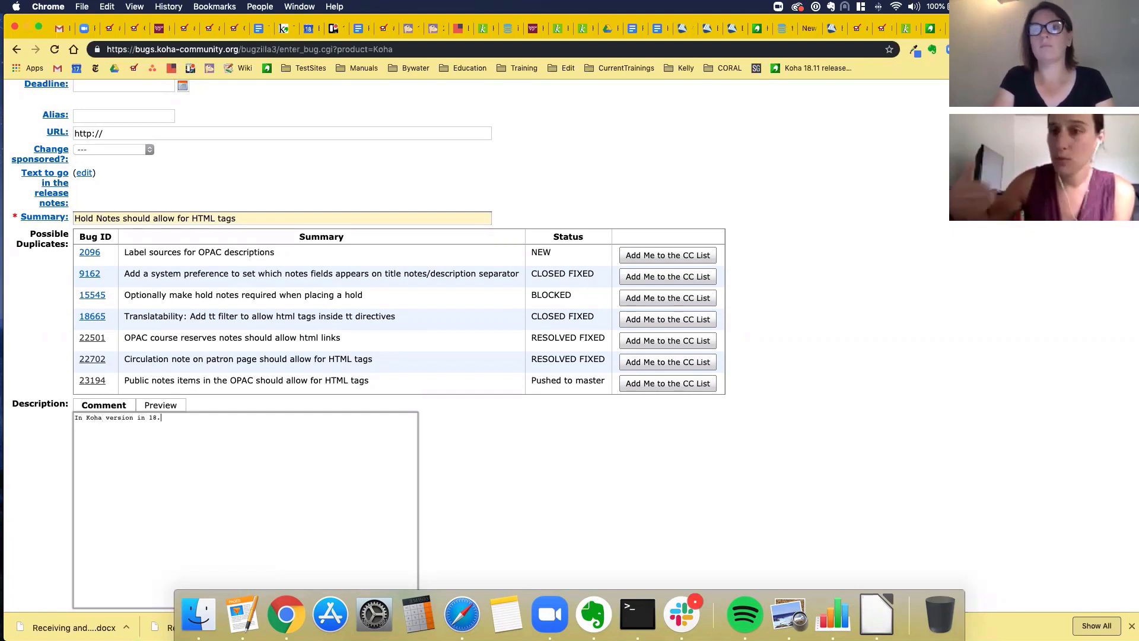
pyautogui.write('11, i')
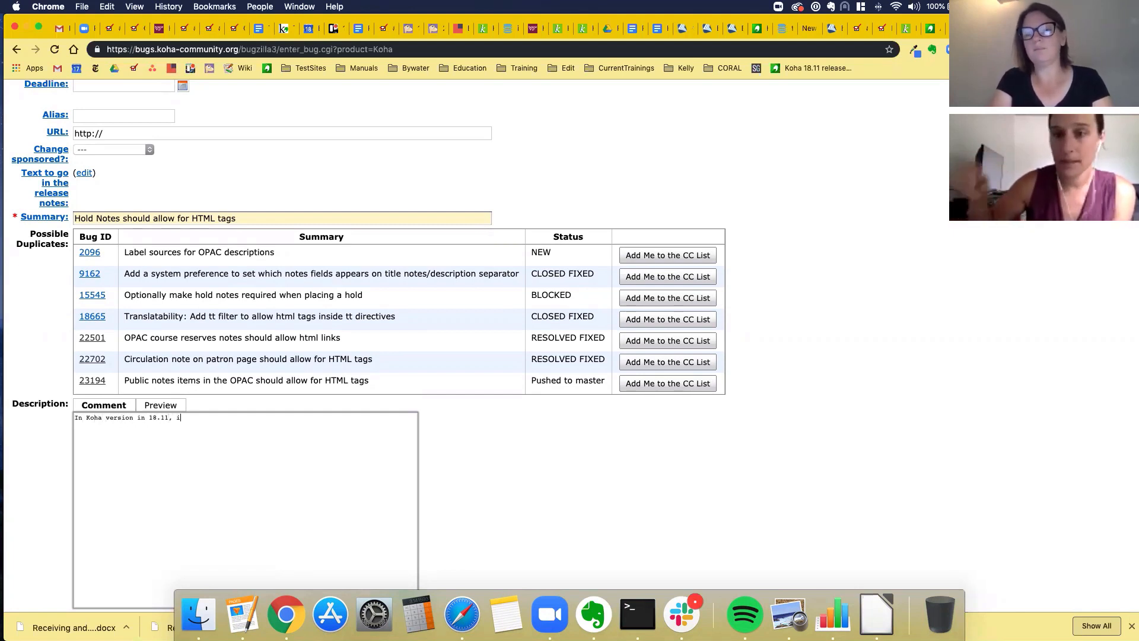
pyautogui.write('t would be help')
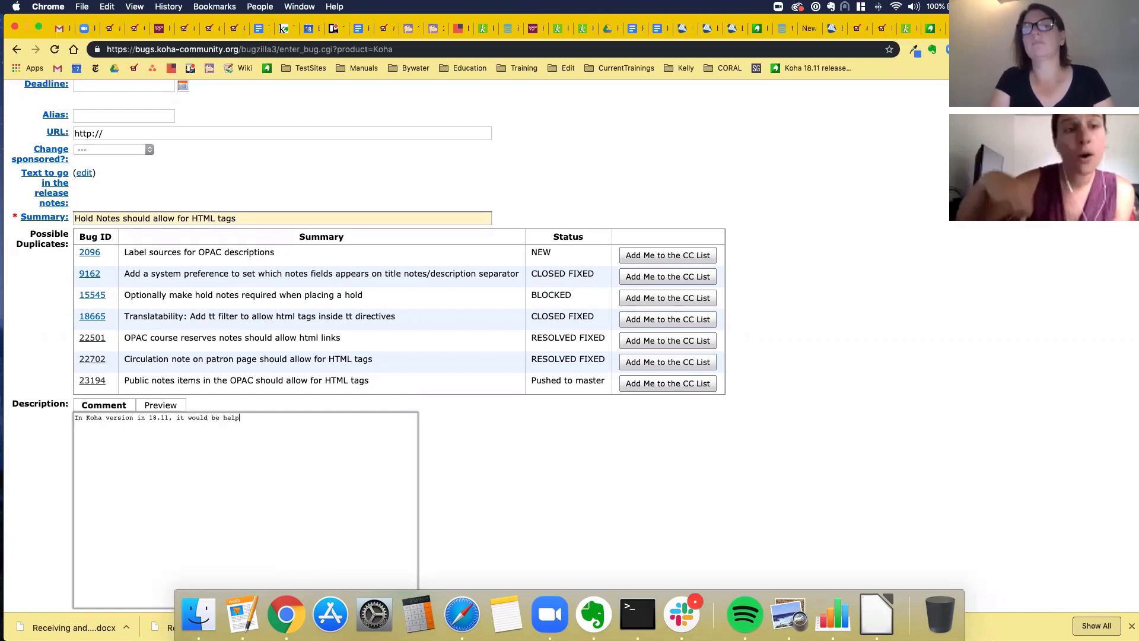
pyautogui.write('fult')
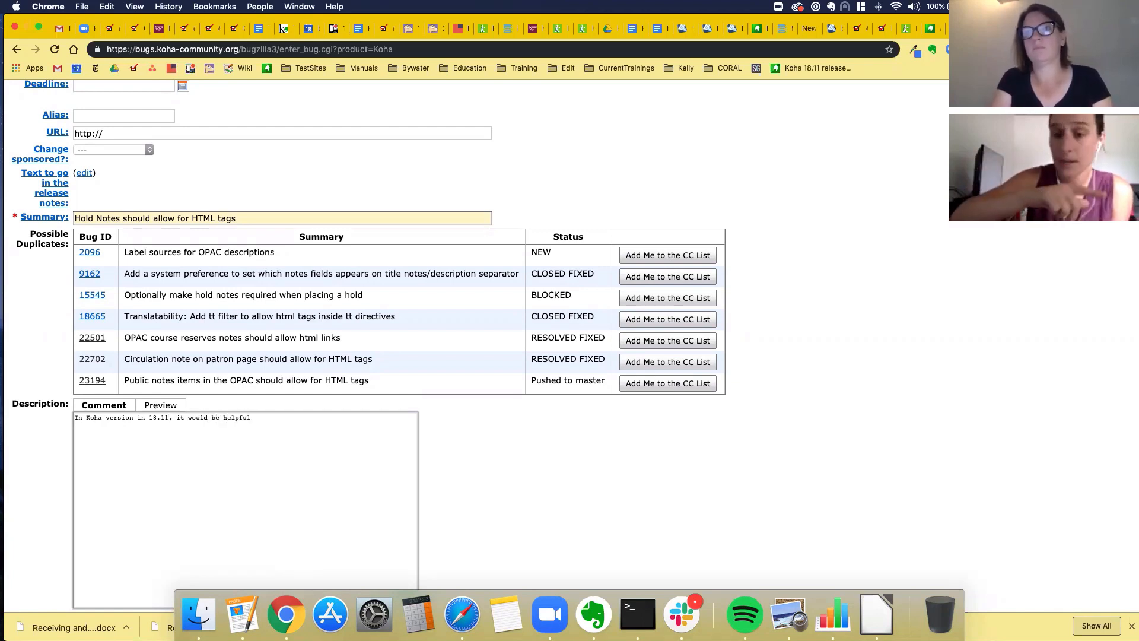
pyautogui.press('BackSpace')
pyautogui.press('BackSpace')
pyautogui.press('BackSpace')
pyautogui.press('BackSpace')
pyautogui.press('BackSpace')
pyautogui.press('BackSpace')
pyautogui.press('BackSpace')
pyautogui.press('BackSpace')
pyautogui.press('BackSpace')
pyautogui.press('BackSpace')
pyautogui.press('BackSpace')
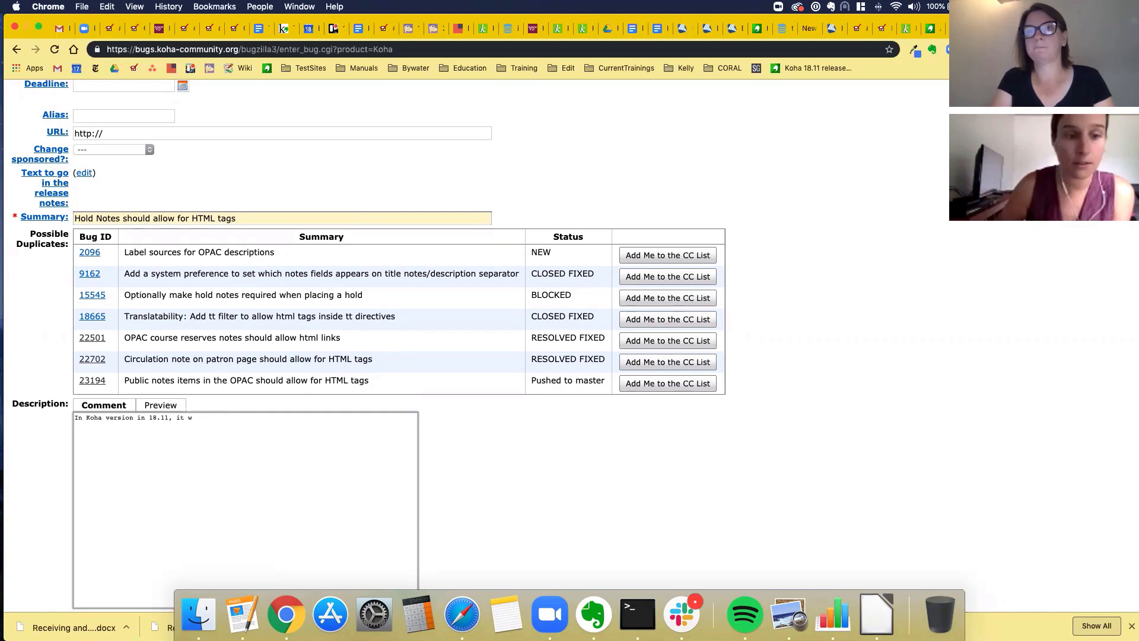
pyautogui.write('HTM')
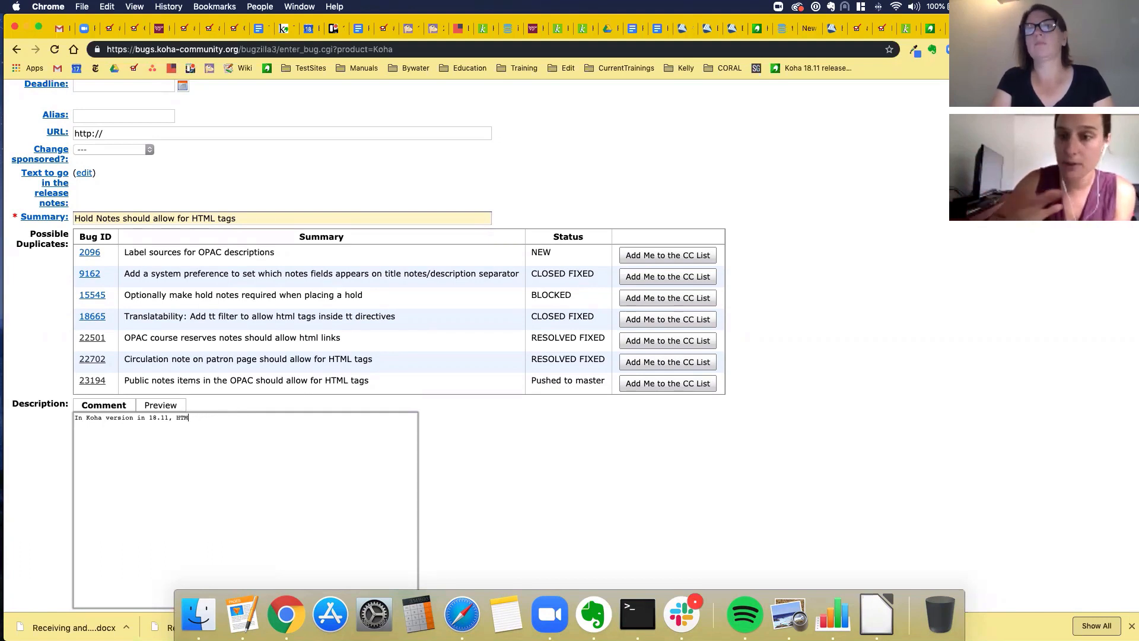
pyautogui.write('L tags shoul')
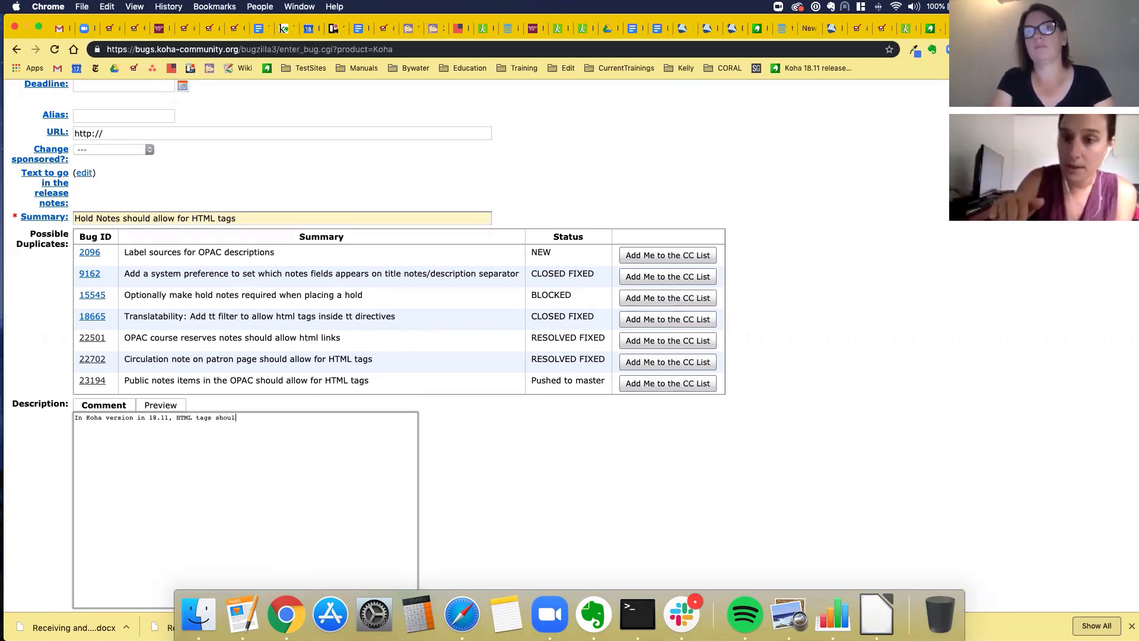
pyautogui.write('d be allowed in ')
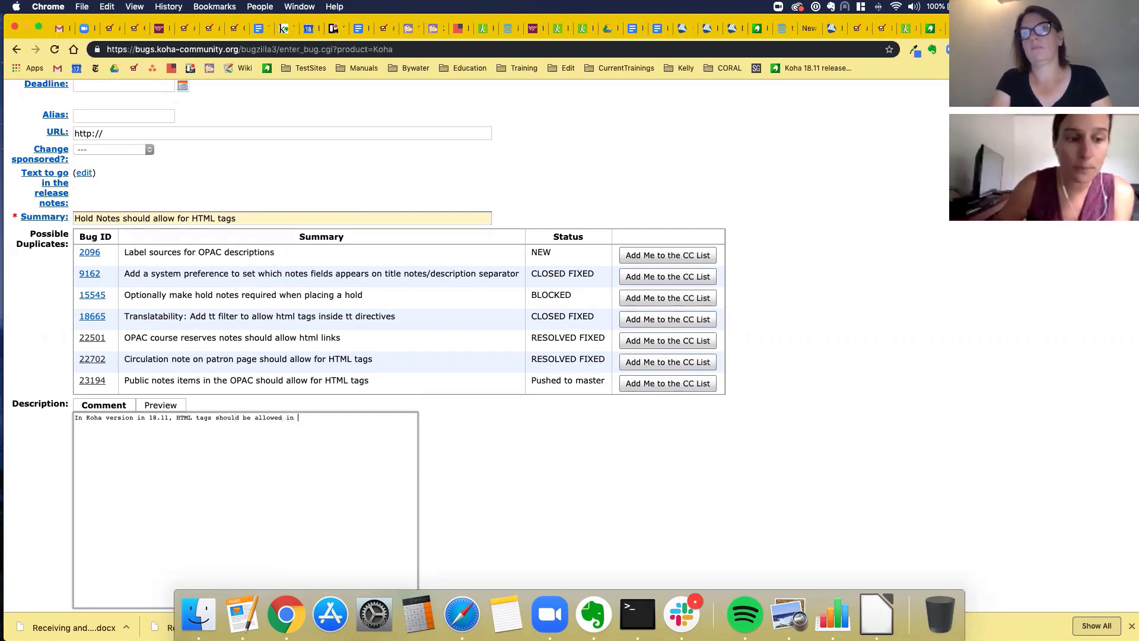
pyautogui.write('Hold Notes.')
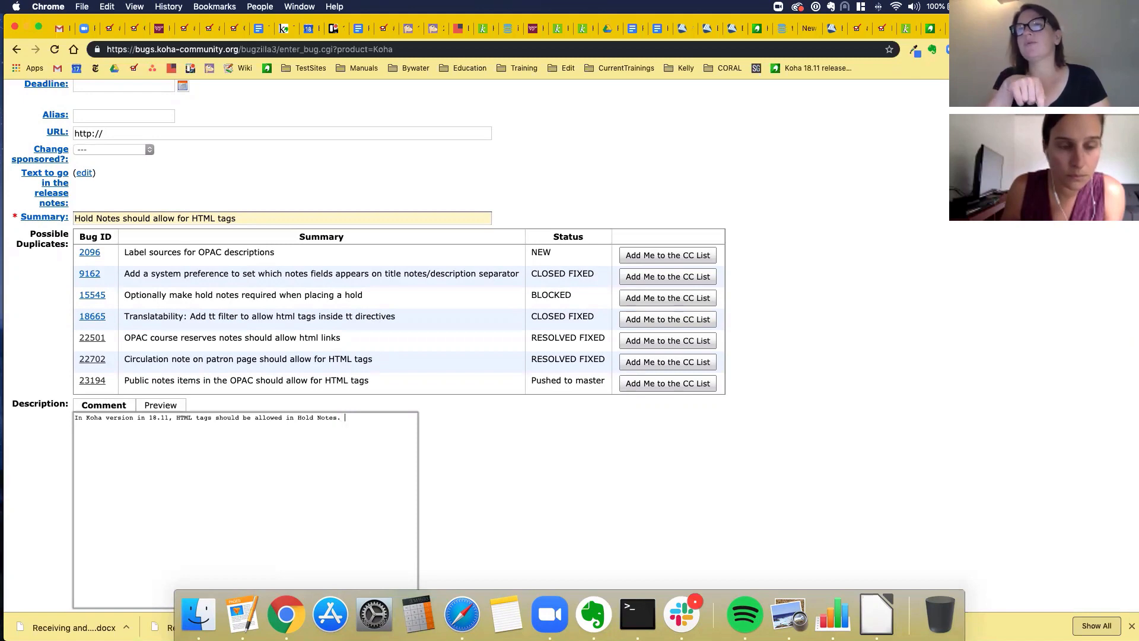
pyautogui.scroll(8, 165, 202)
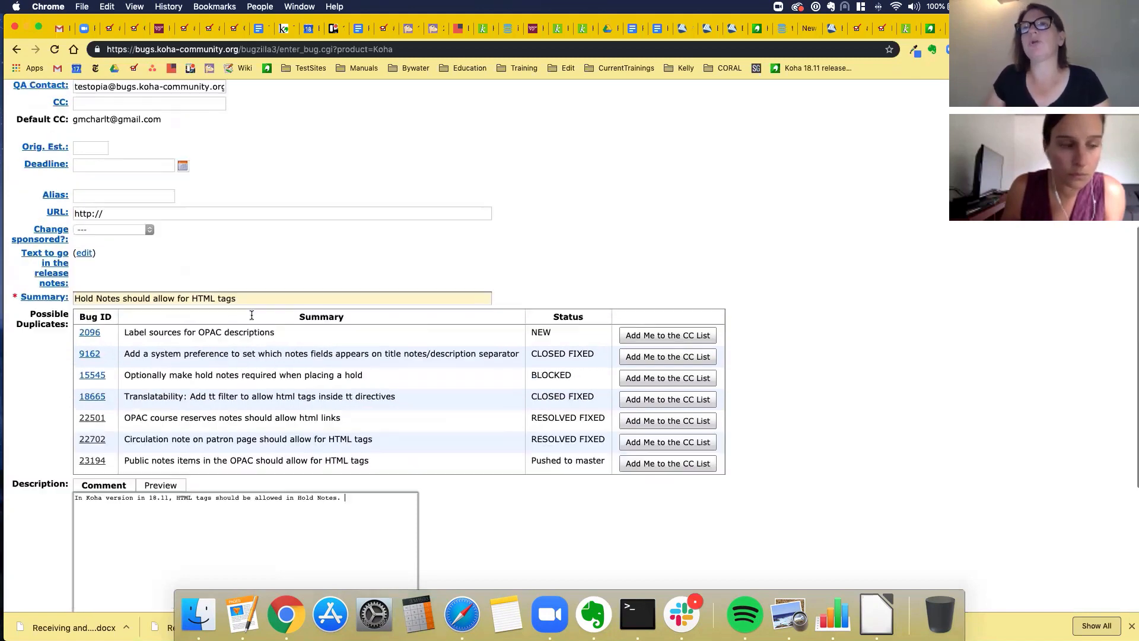
pyautogui.scroll(1, 165, 202)
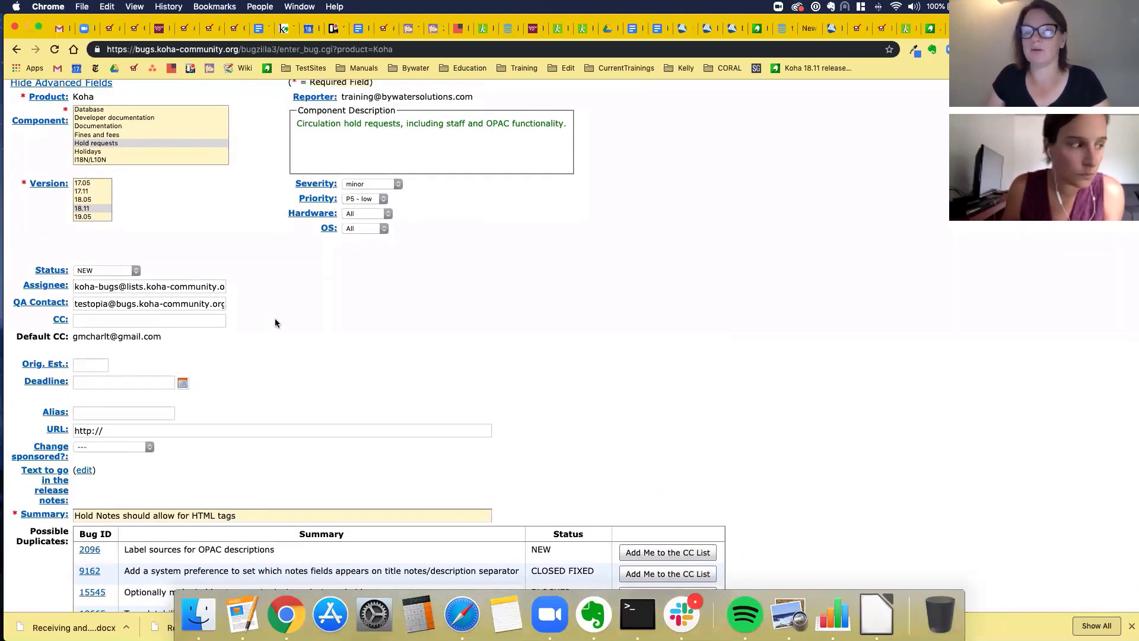
pyautogui.scroll(-6, 275, 318)
pyautogui.scroll(-5, 357, 378)
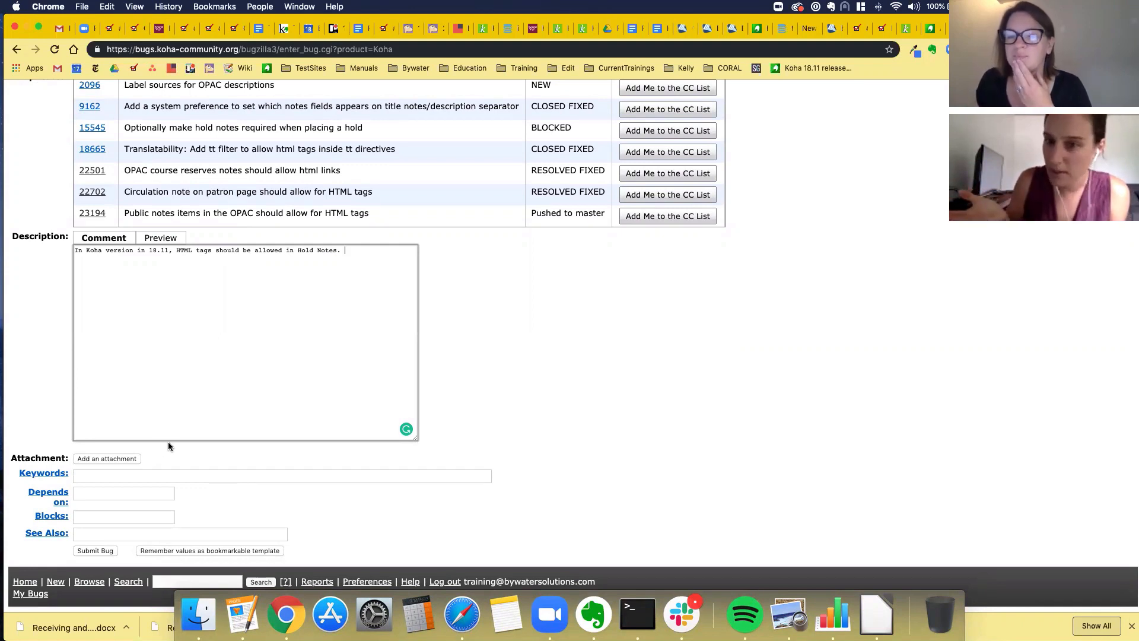
pyautogui.scroll(1, 394, 262)
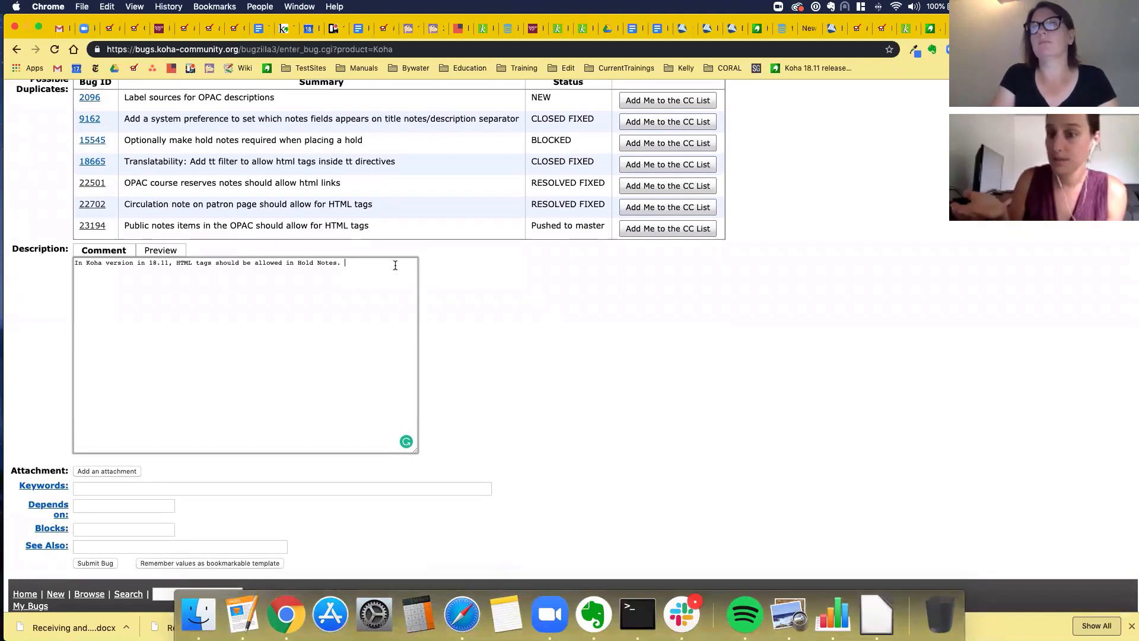
# - Append 'THis is similar to bug 23194, 22702, 22501.' to the description
pyautogui.write('THis is si')
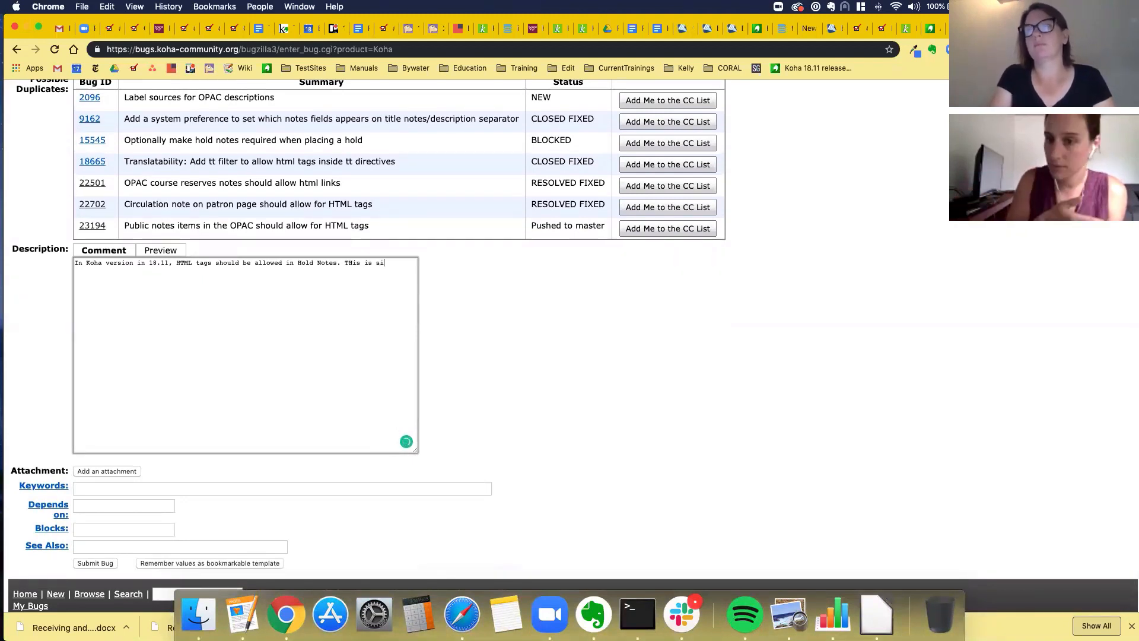
pyautogui.write('milar to')
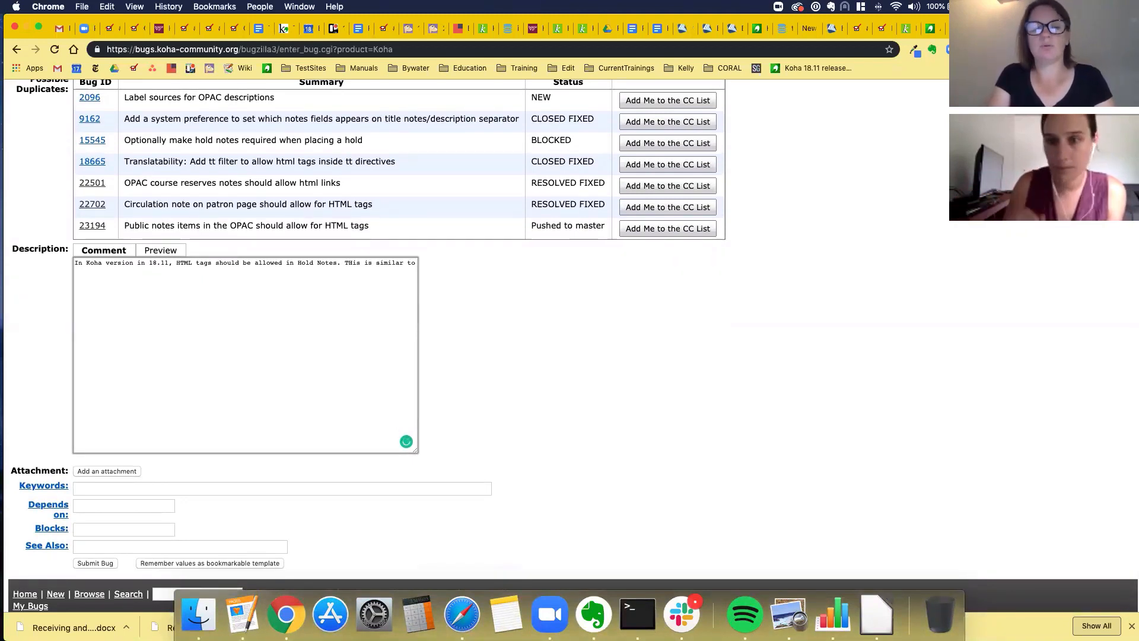
pyautogui.write(' bug 2319')
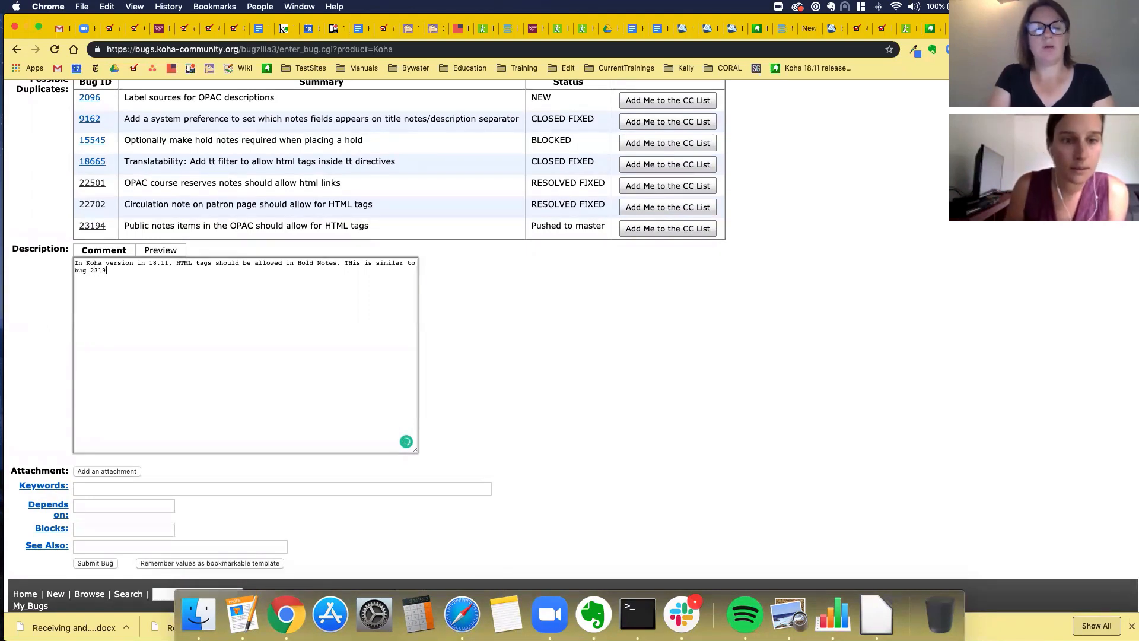
pyautogui.write('4, 22')
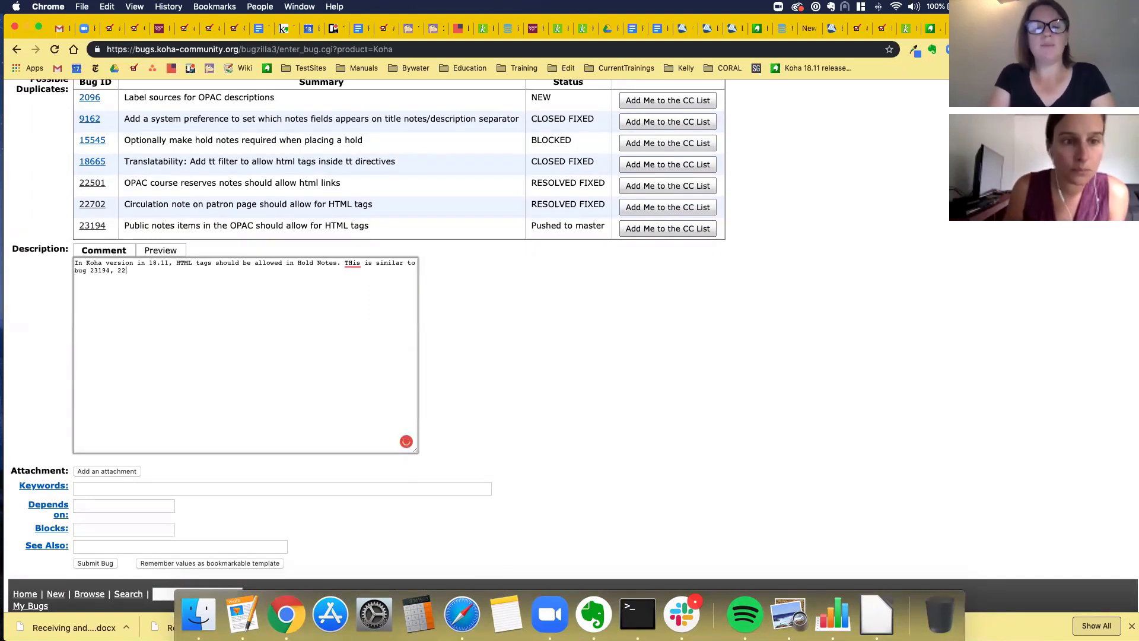
pyautogui.write('702, ')
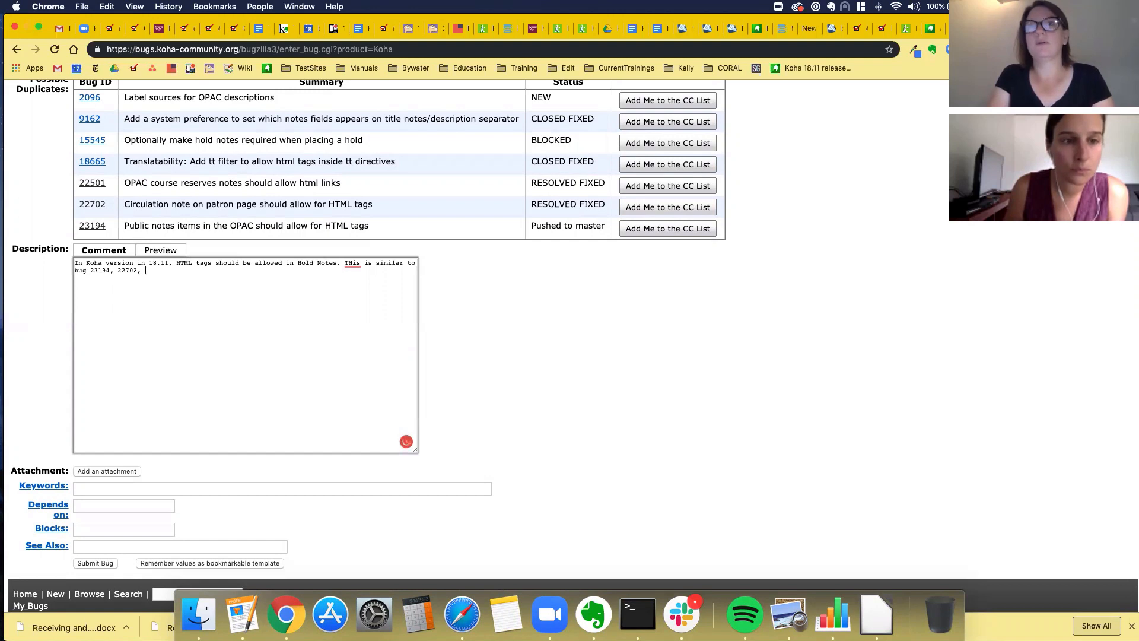
pyautogui.write('225')
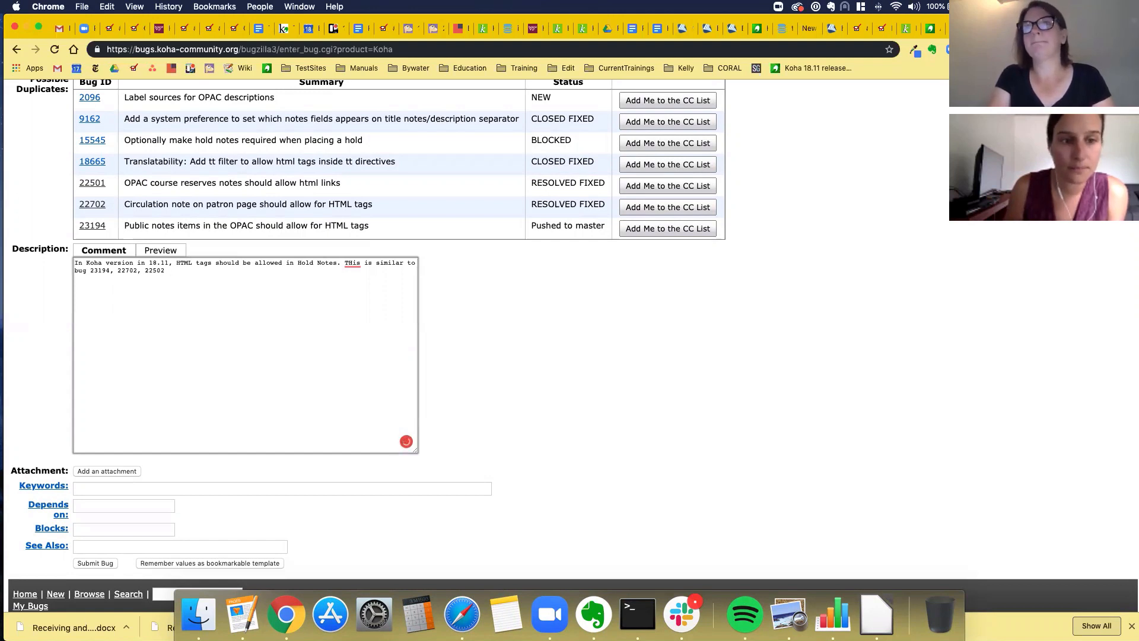
pyautogui.write('01.')
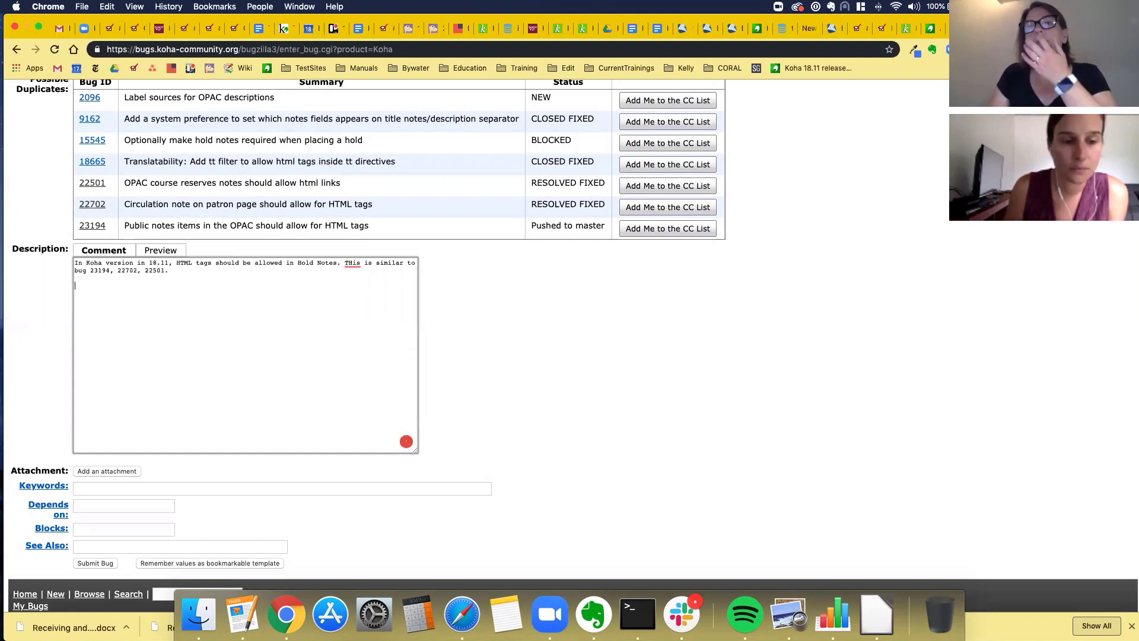
pyautogui.scroll(1, 180, 472)
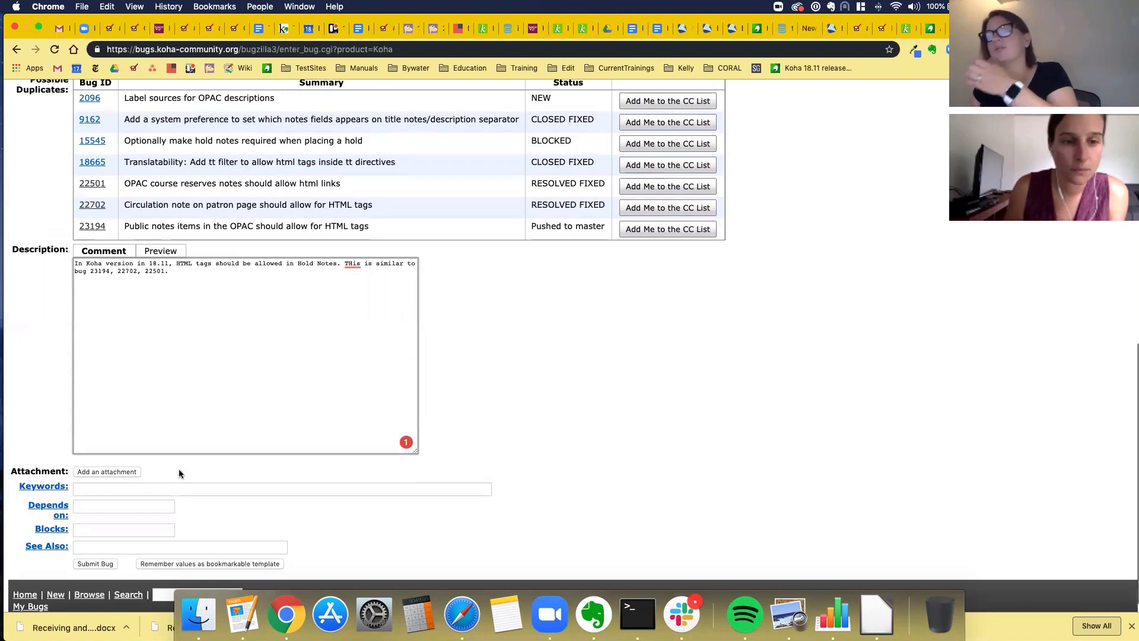
# - Submit the form, creating Koha bug 23341 with status NEW
pyautogui.click(101, 564)
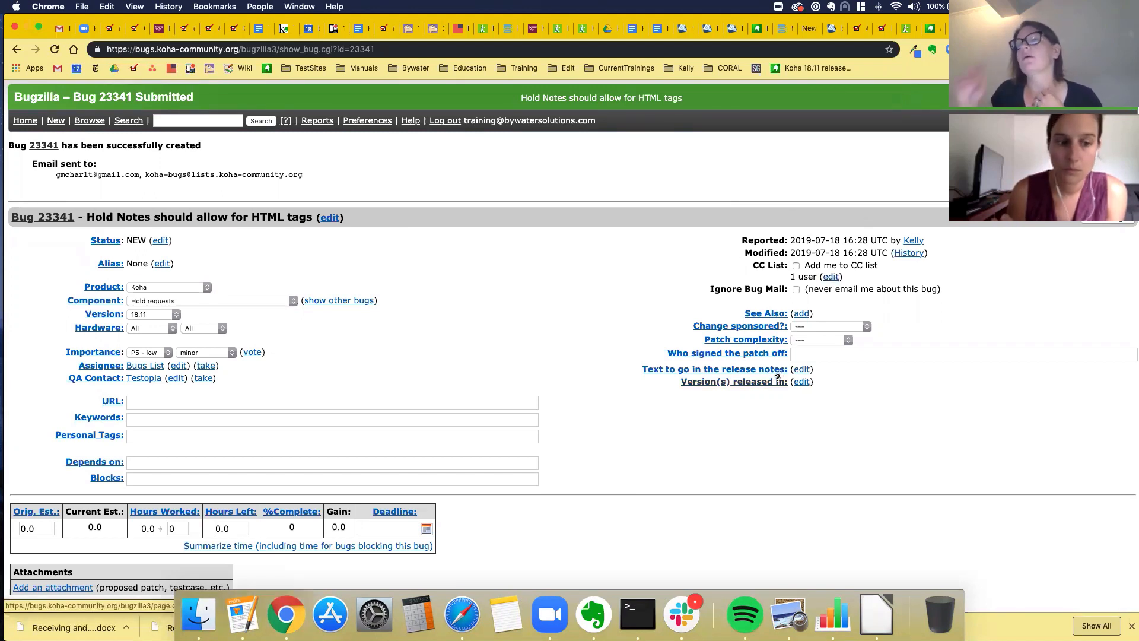
pyautogui.moveTo(777, 379)
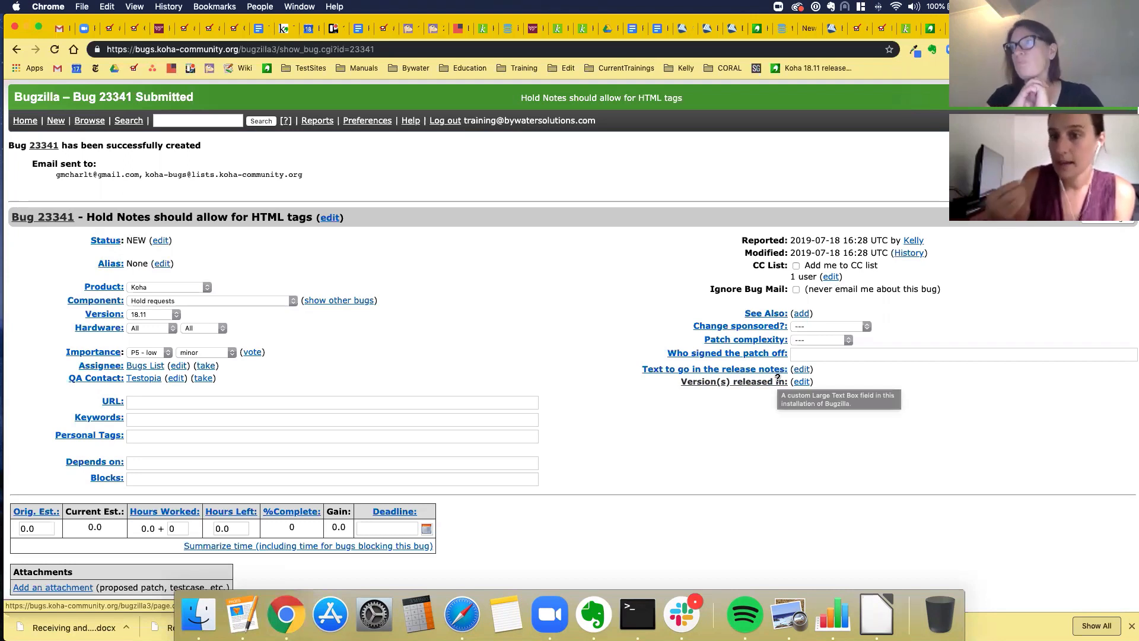
# - Add a colleague's e-mail address to bug 23341's CC list and save
pyautogui.click(831, 276)
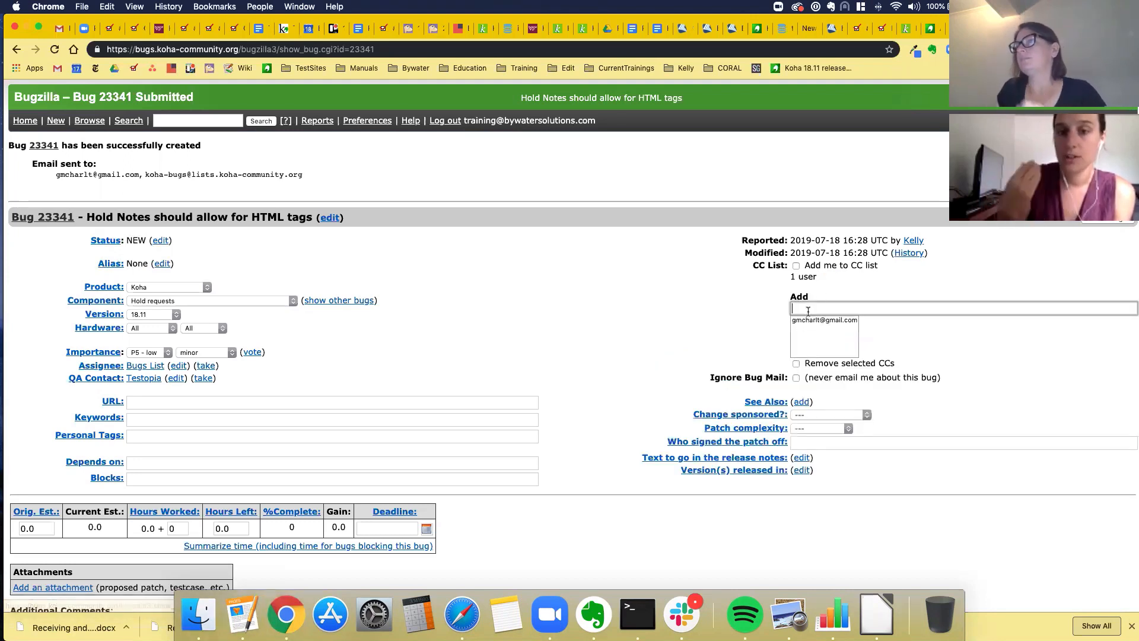
pyautogui.click(808, 311)
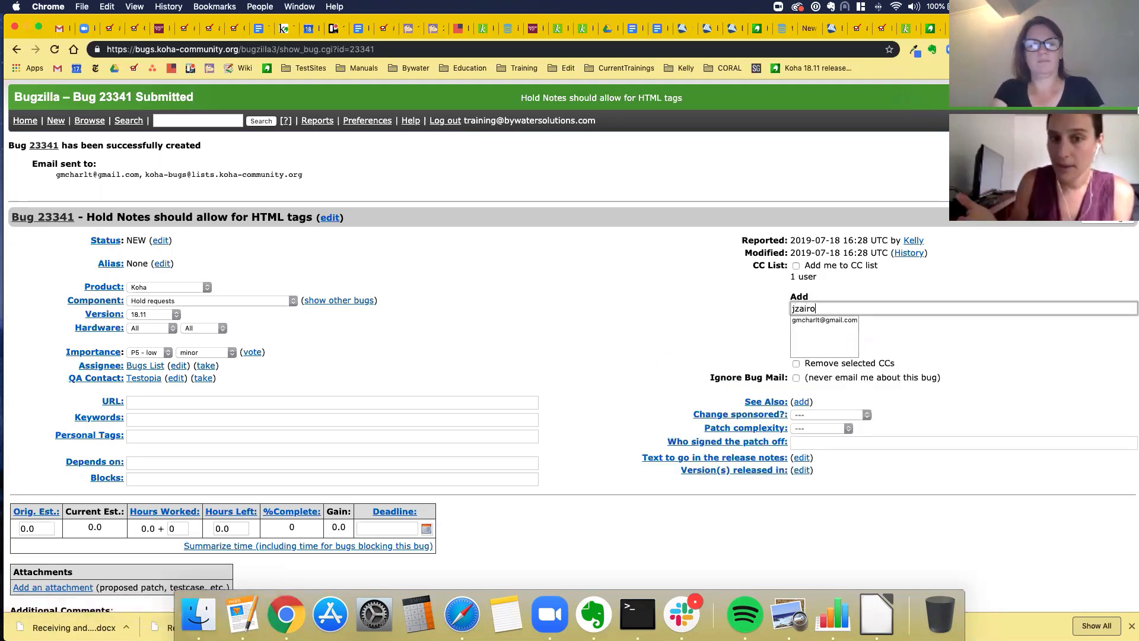
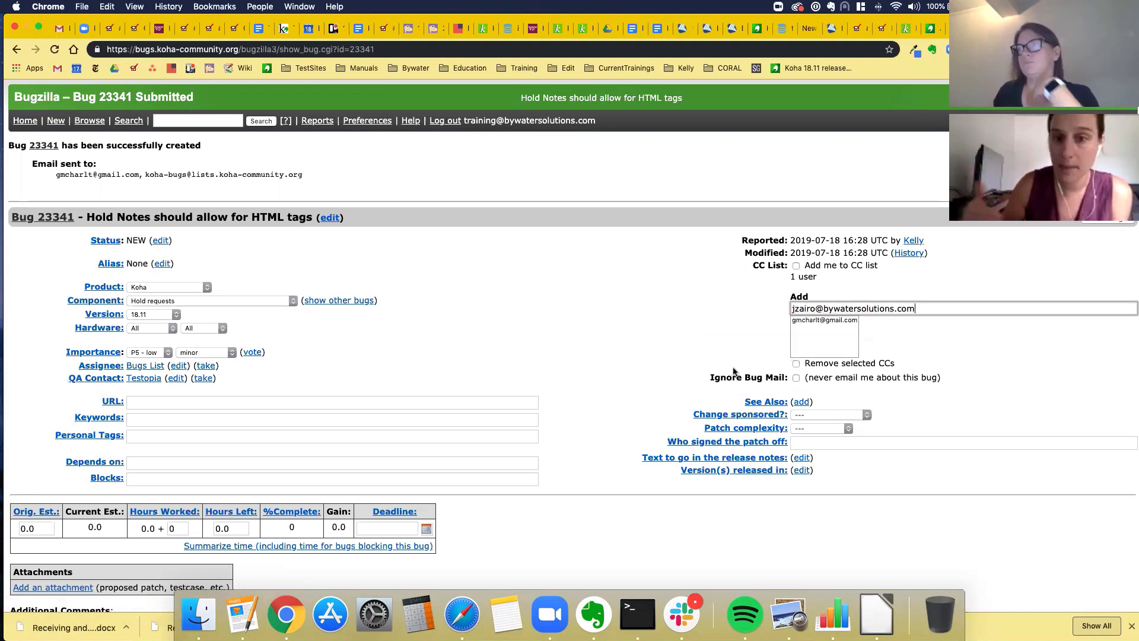
pyautogui.scroll(-1, 734, 373)
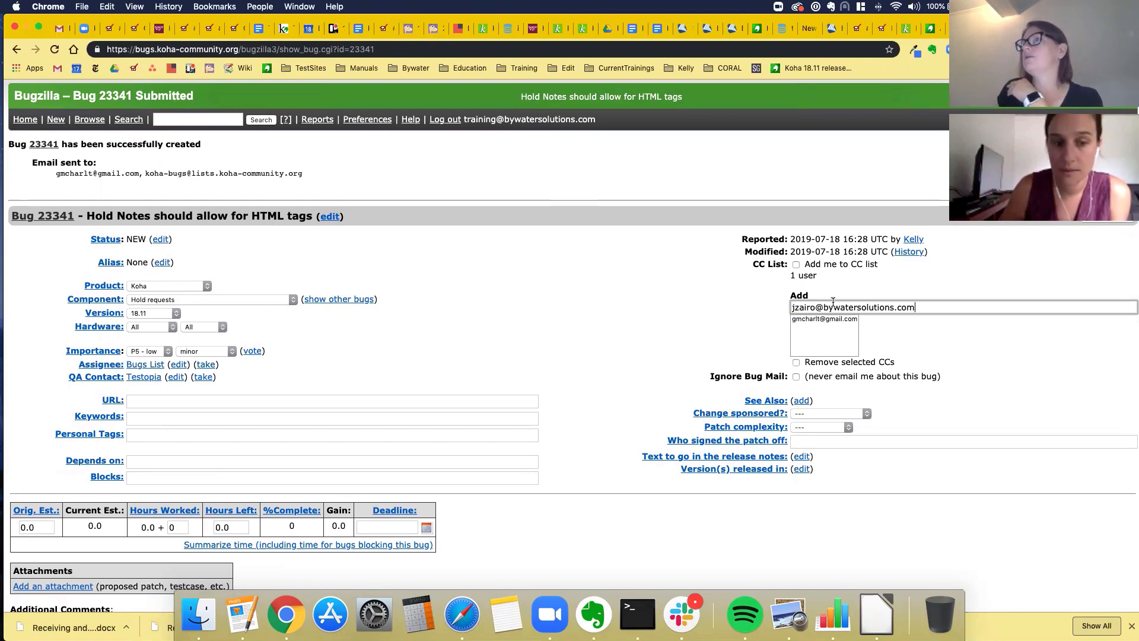
pyautogui.press('Return')
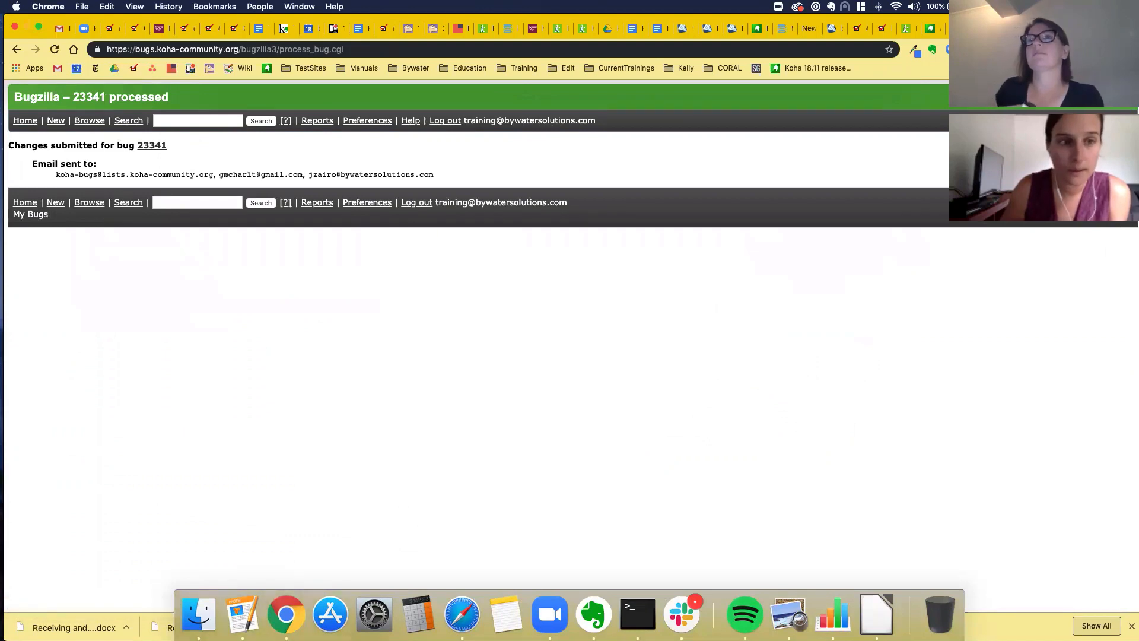
# - Reopen bug 23341 to confirm its CC list now has 2 users
pyautogui.click(151, 146)
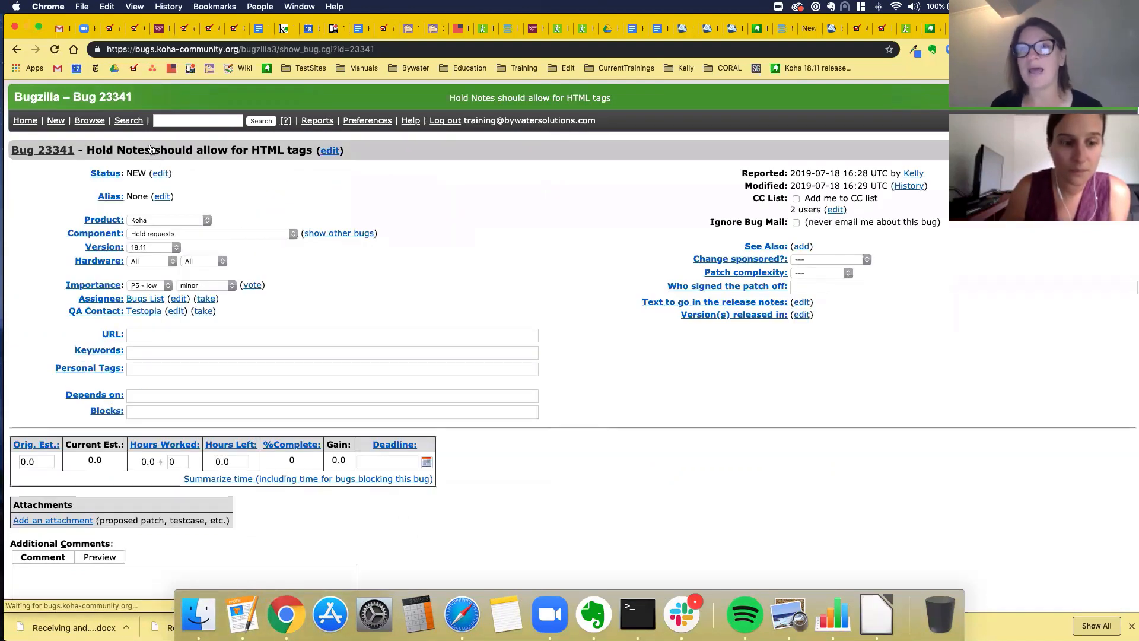